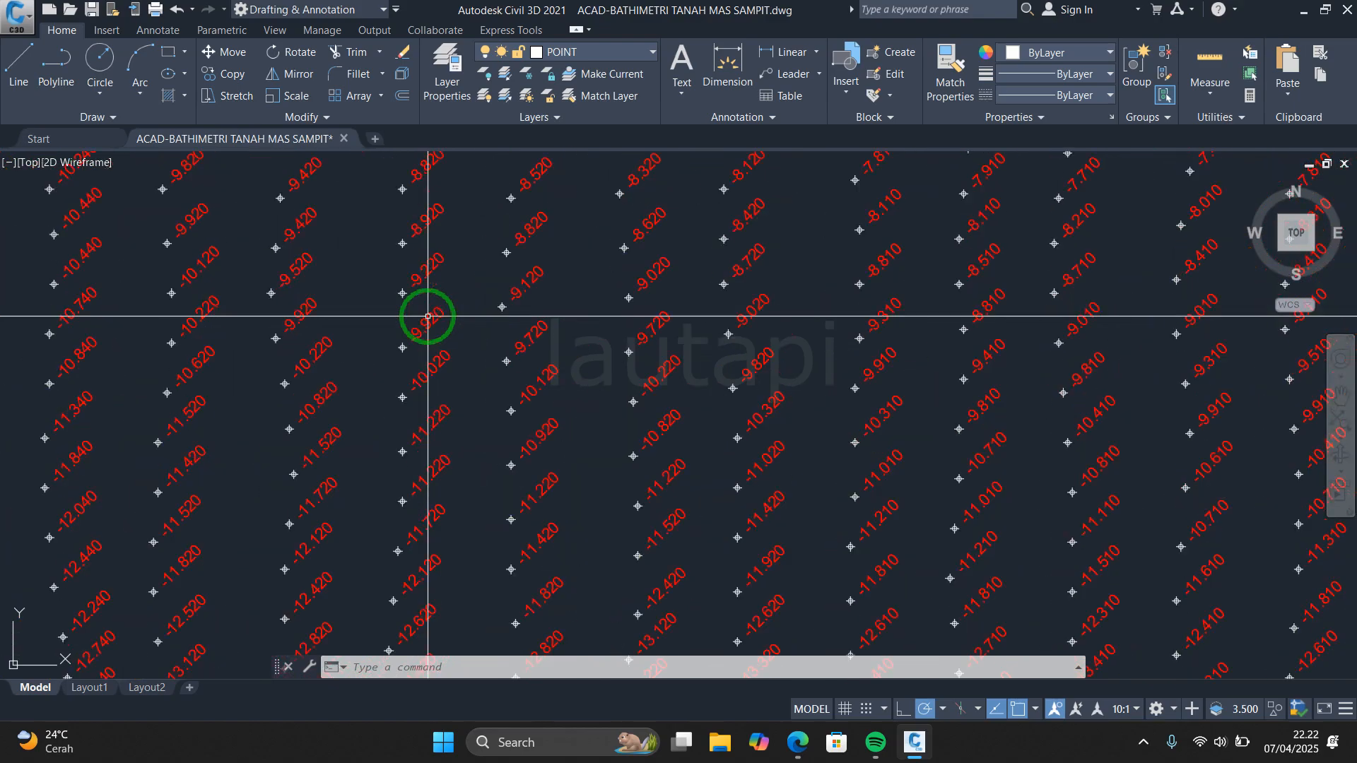
{"action": "scroll", "coordinate": [685, 335], "scroll_direction": "down", "scroll_amount": 8}
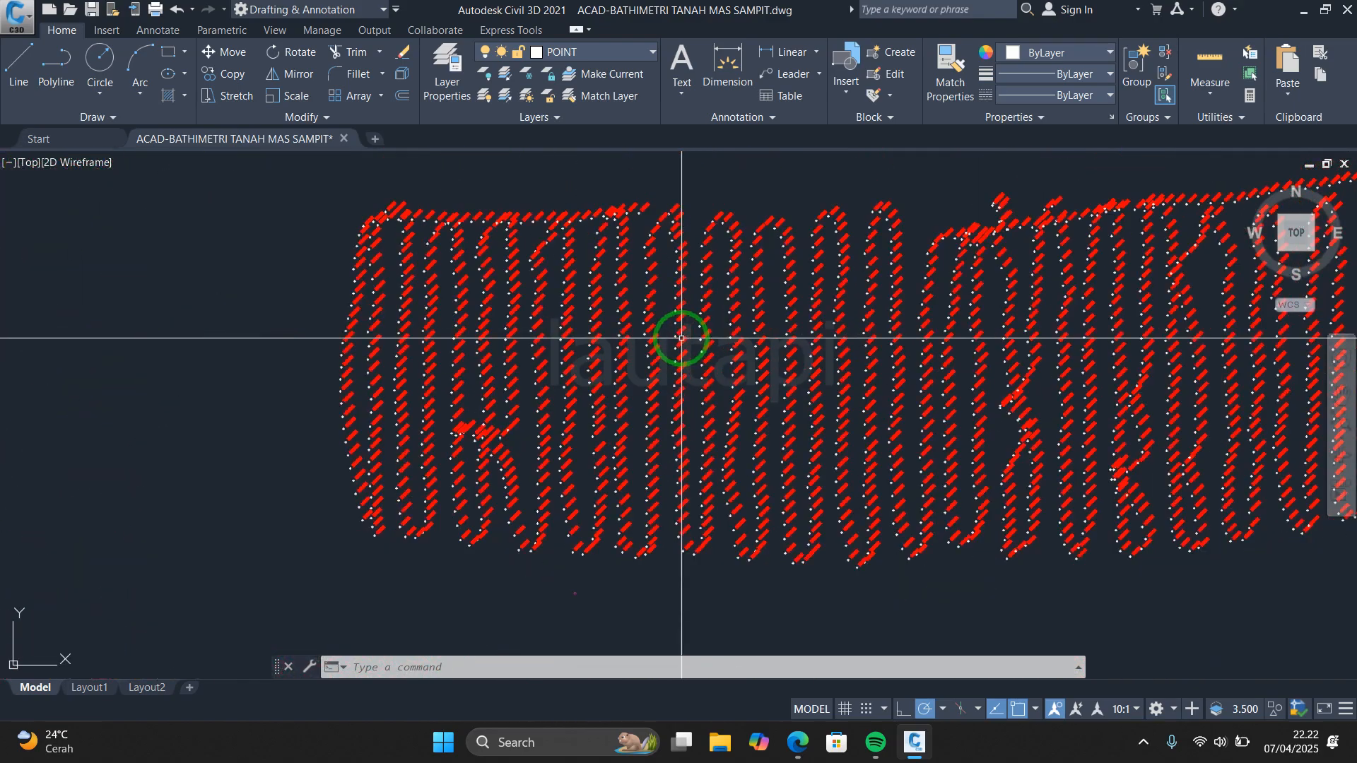
{"action": "scroll", "coordinate": [803, 382], "scroll_direction": "up", "scroll_amount": 2}
{"action": "scroll", "coordinate": [765, 391], "scroll_direction": "down", "scroll_amount": 2}
{"action": "middle_click_drag", "start_coordinate": [908, 388], "coordinate": [813, 428]}
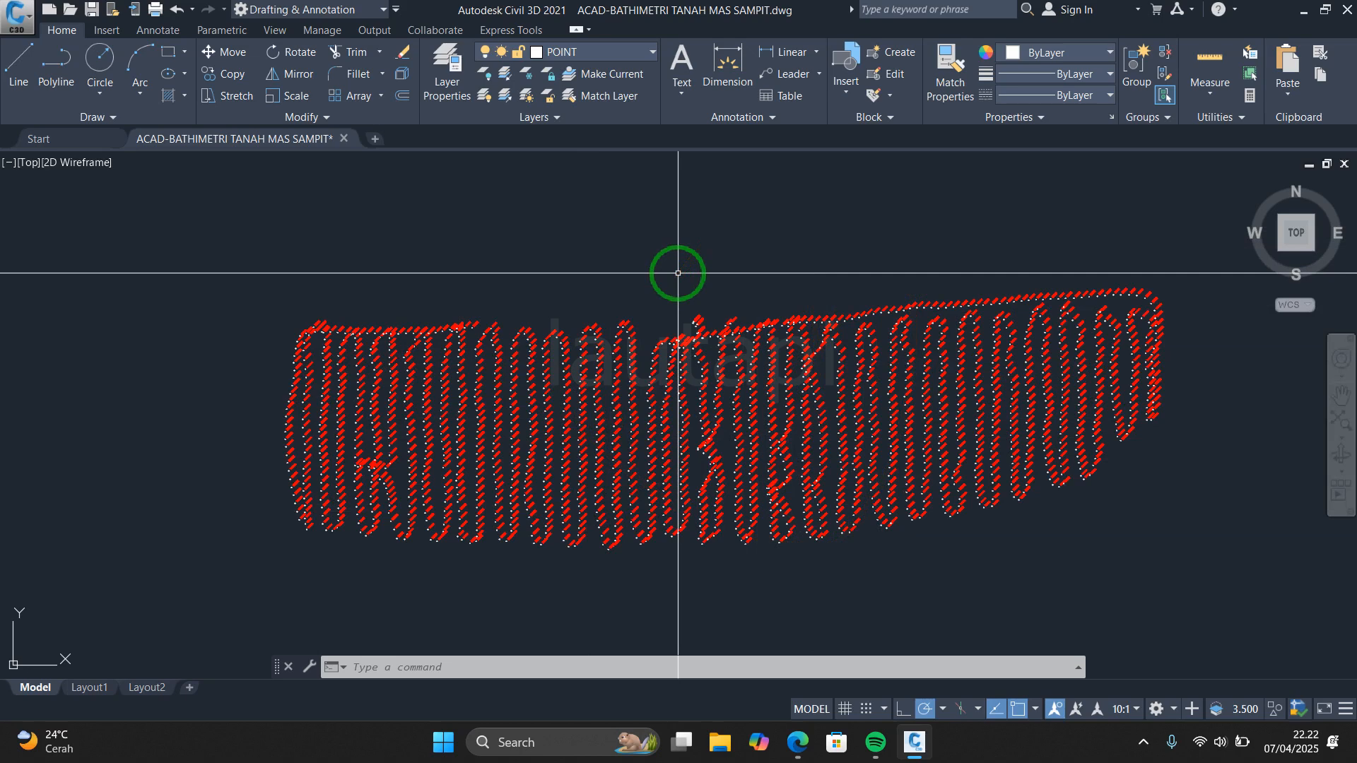
Load the irt (1).VLX application from the folder D:\LISP AUTOCAD\27. IRT VLX UPDATE 1, always allowing it to load
{"action": "key", "text": "Return"}
{"action": "left_click", "coordinate": [636, 176]}
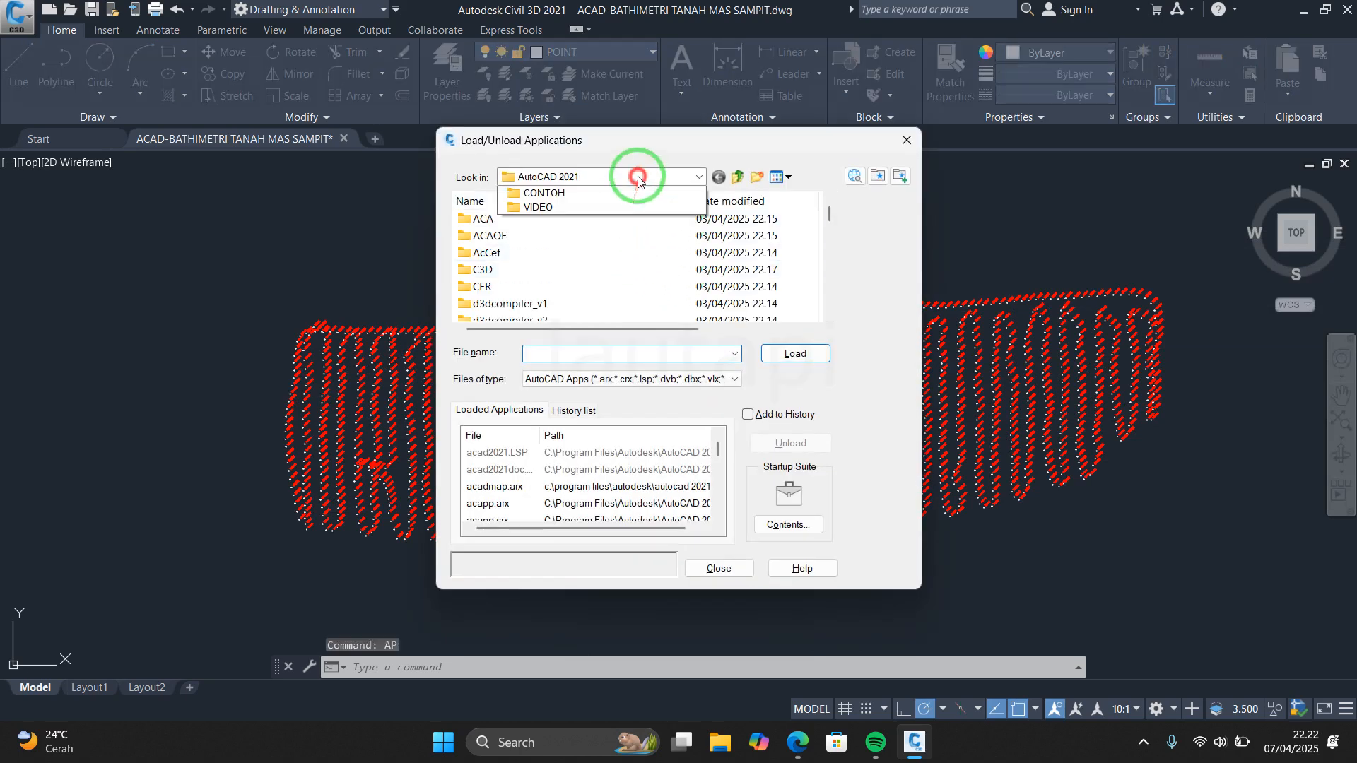
{"action": "left_click", "coordinate": [576, 420]}
{"action": "scroll", "coordinate": [561, 286], "scroll_direction": "down", "scroll_amount": 2}
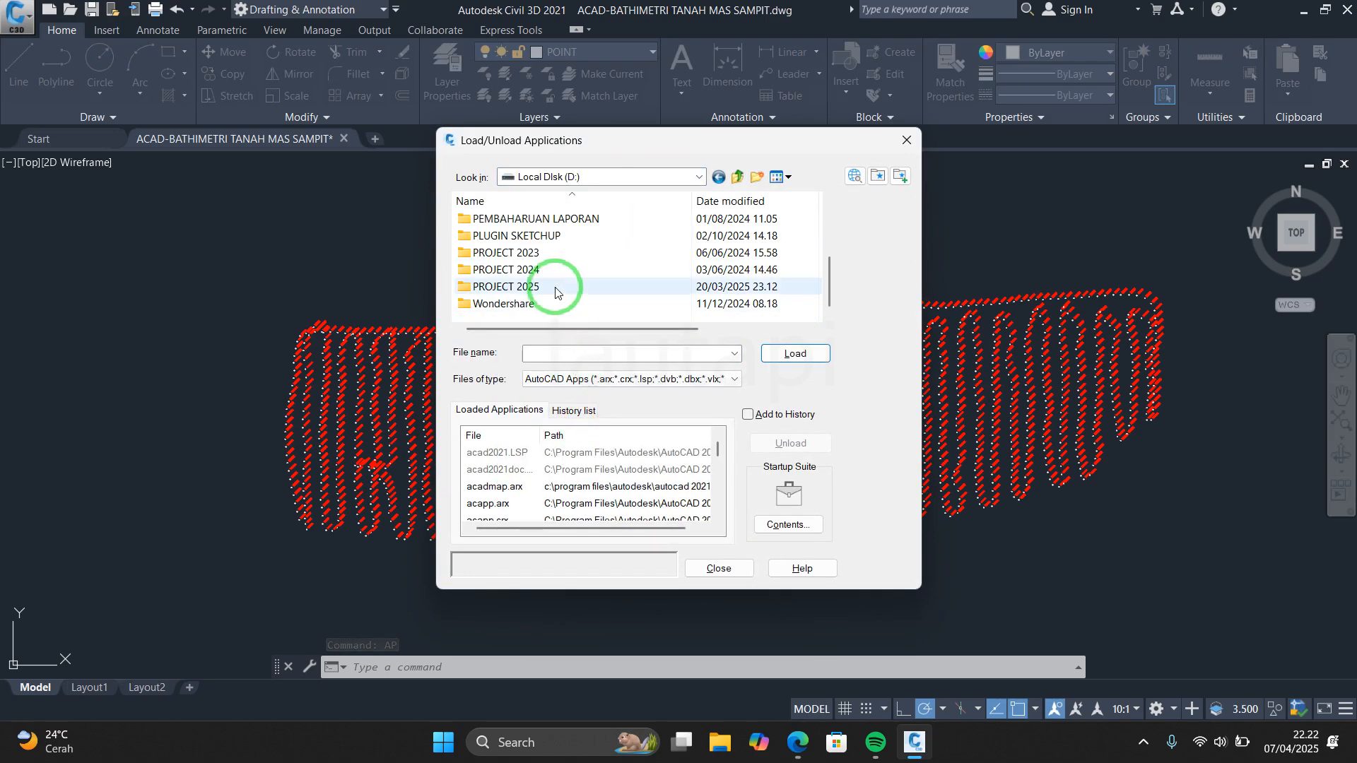
{"action": "scroll", "coordinate": [561, 286], "scroll_direction": "up", "scroll_amount": 2}
{"action": "left_click", "coordinate": [553, 255]}
{"action": "left_click", "coordinate": [526, 218]}
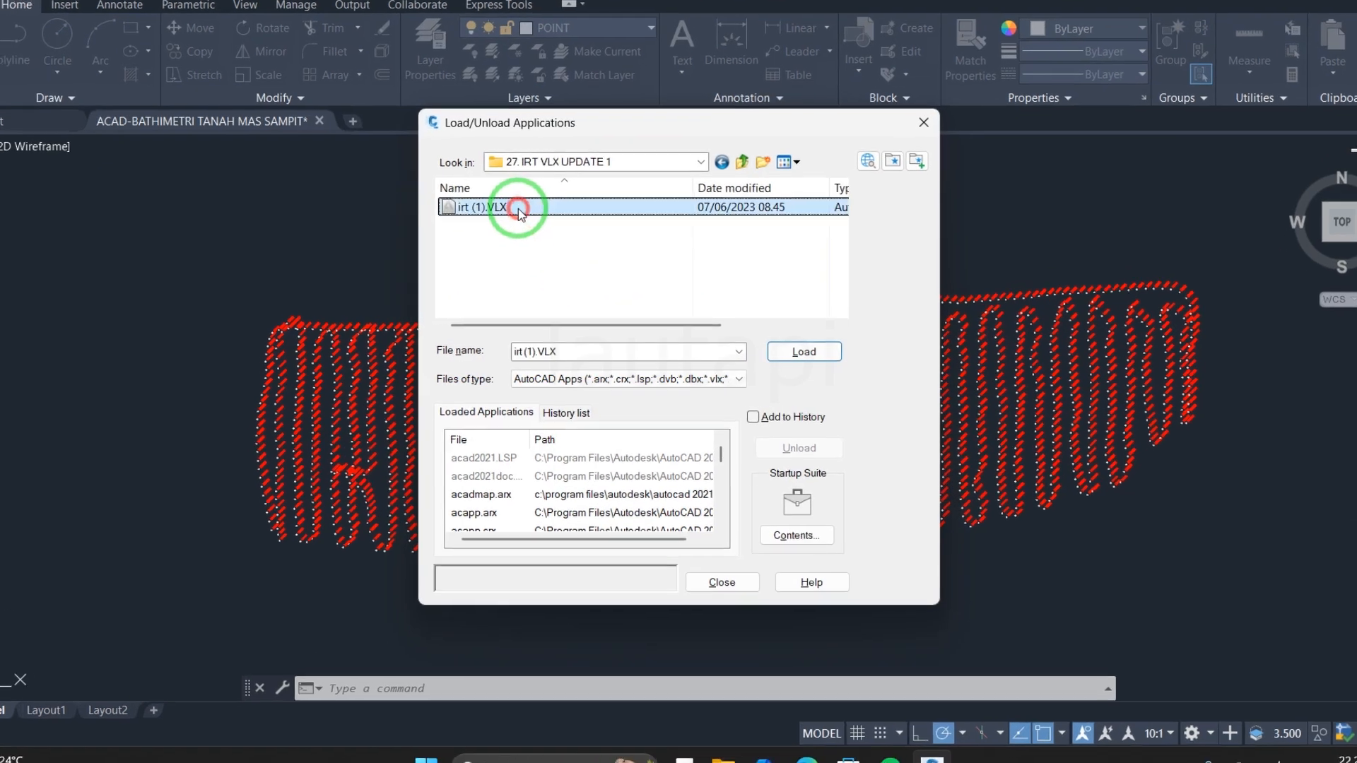
{"action": "left_click", "coordinate": [809, 348]}
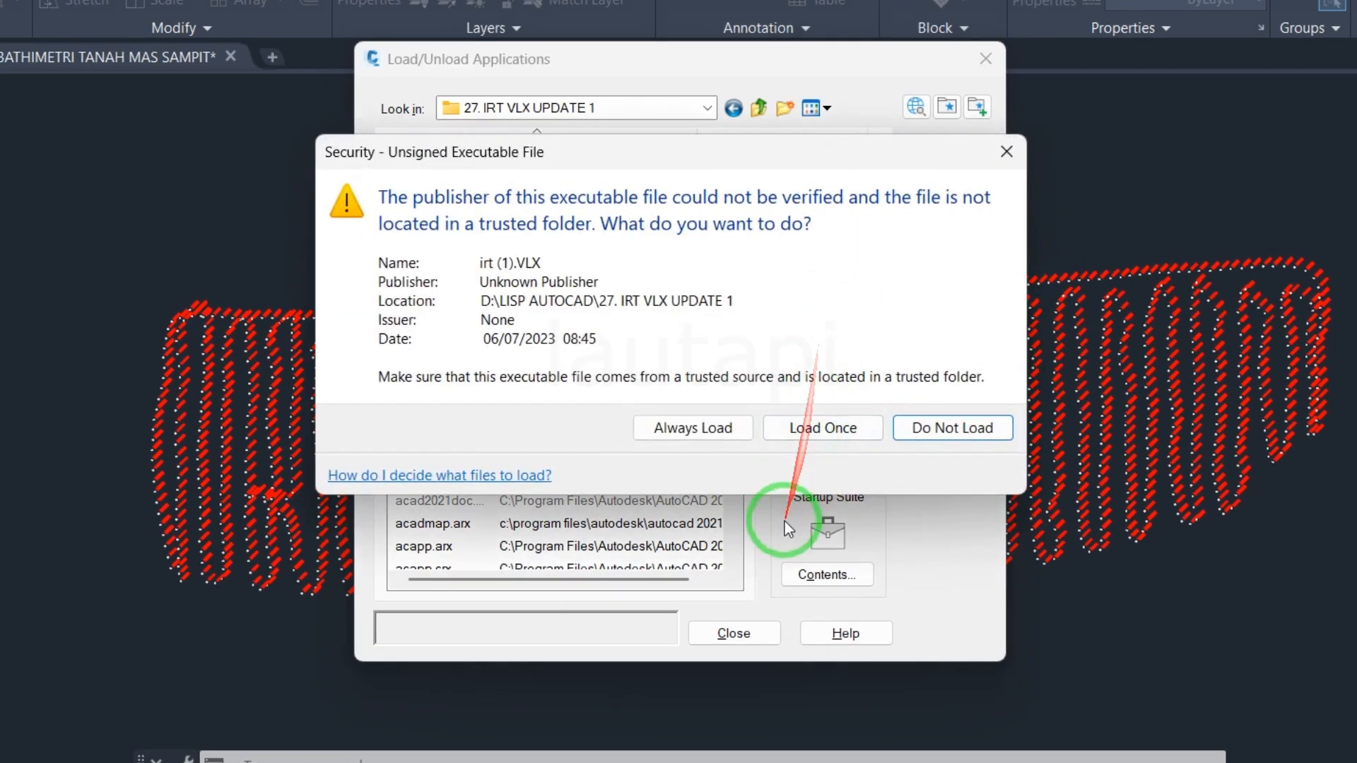
{"action": "left_click", "coordinate": [706, 429]}
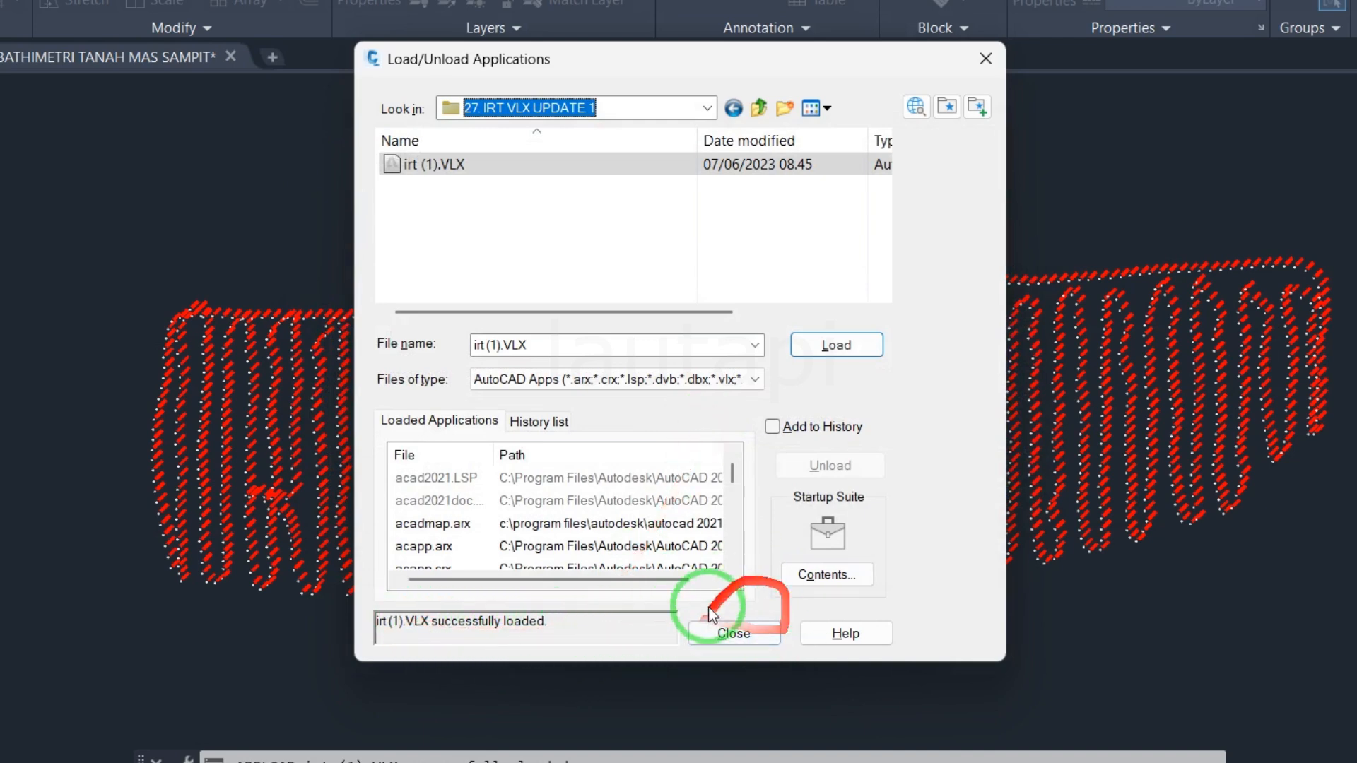
{"action": "left_click", "coordinate": [755, 632]}
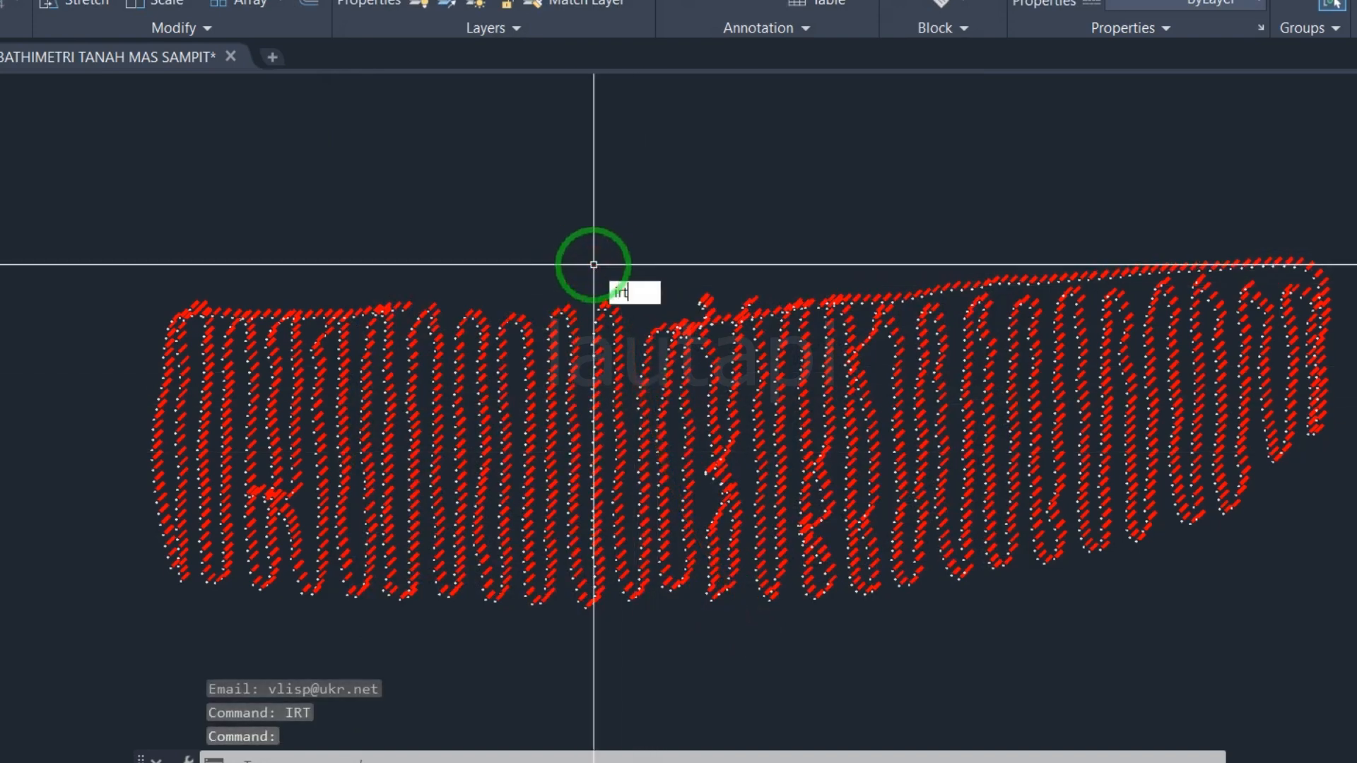
{"action": "key", "text": "Return"}
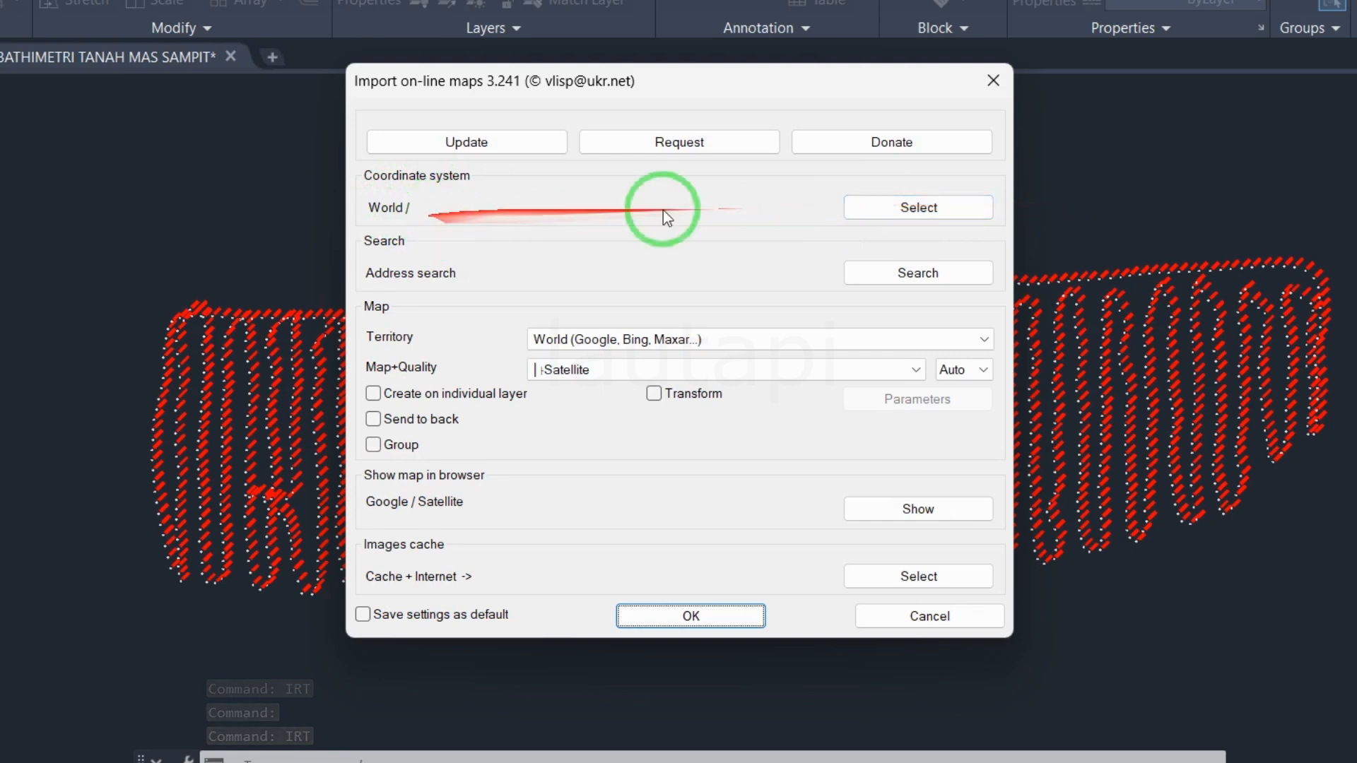
{"action": "left_click", "coordinate": [890, 209]}
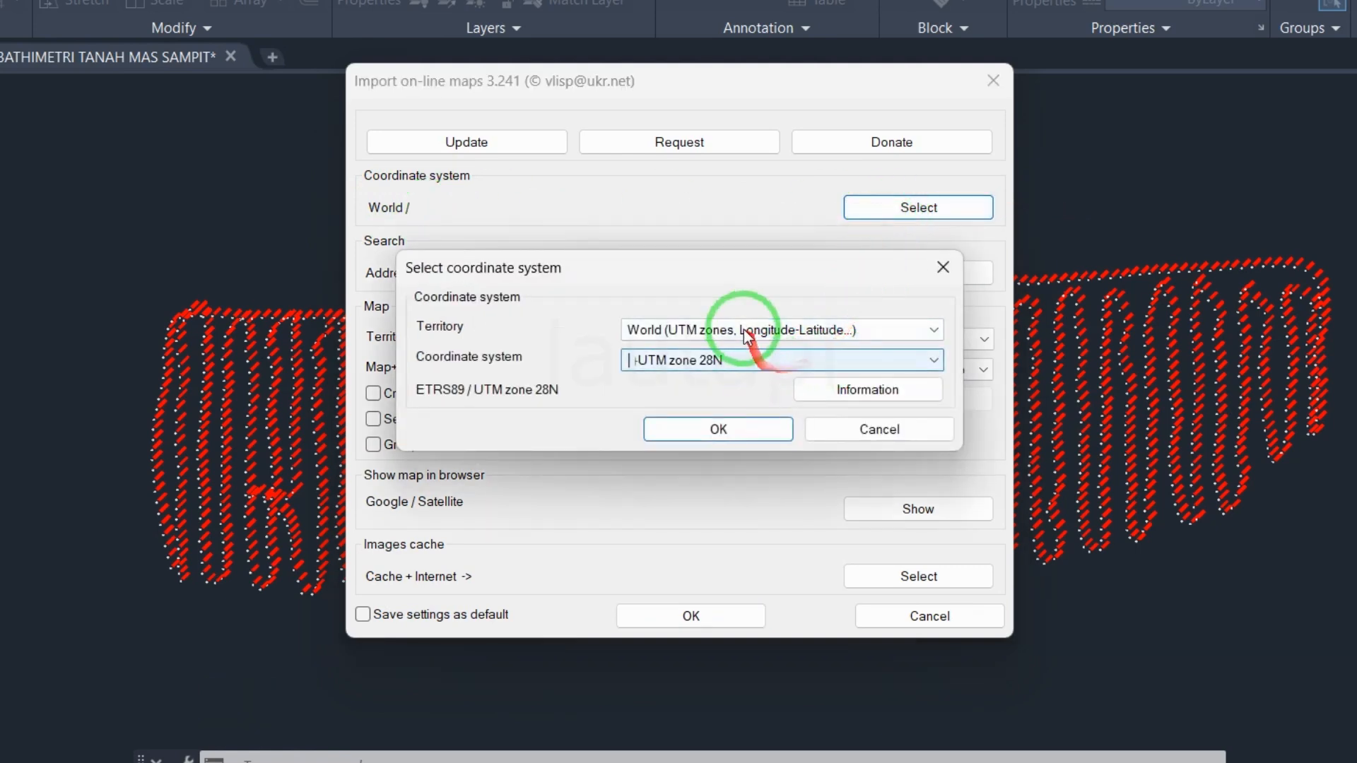
{"action": "left_click", "coordinate": [676, 333]}
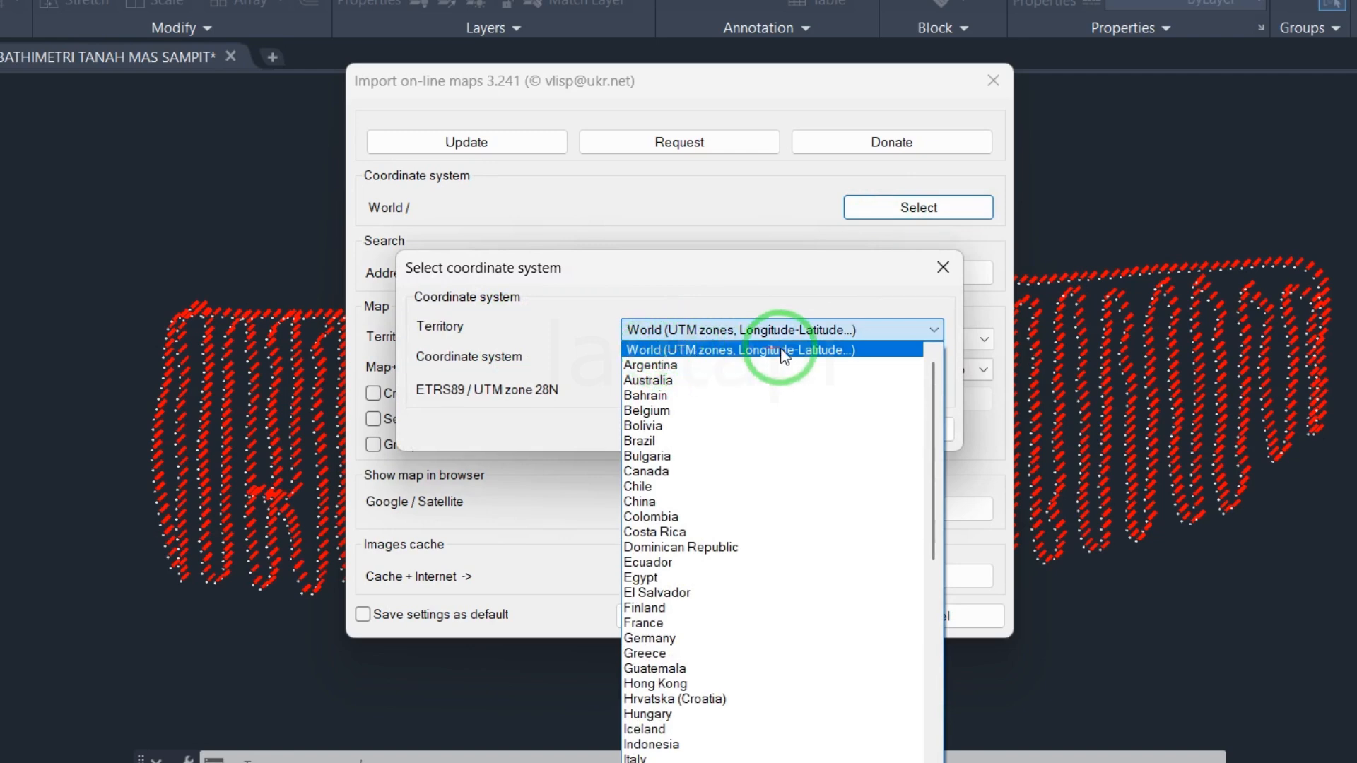
{"action": "left_click", "coordinate": [853, 306]}
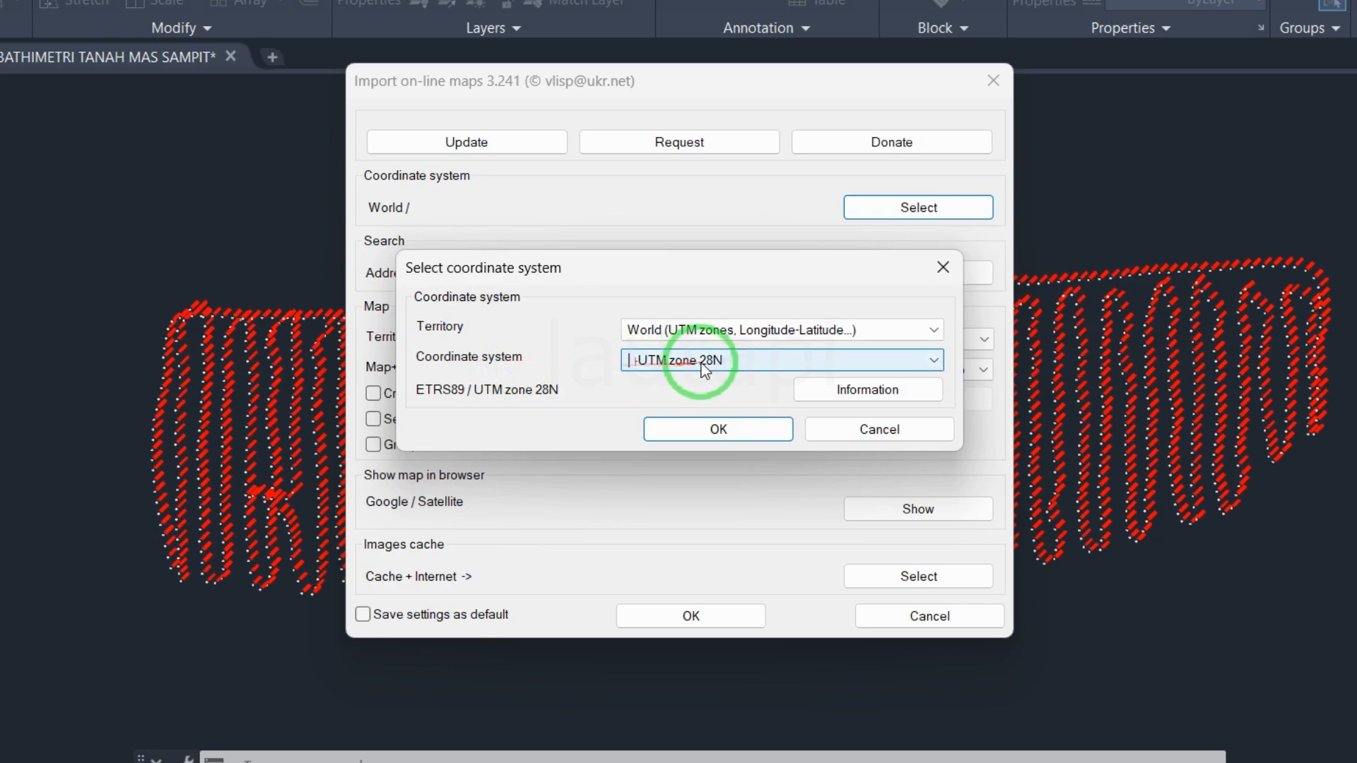
{"action": "left_click", "coordinate": [719, 361]}
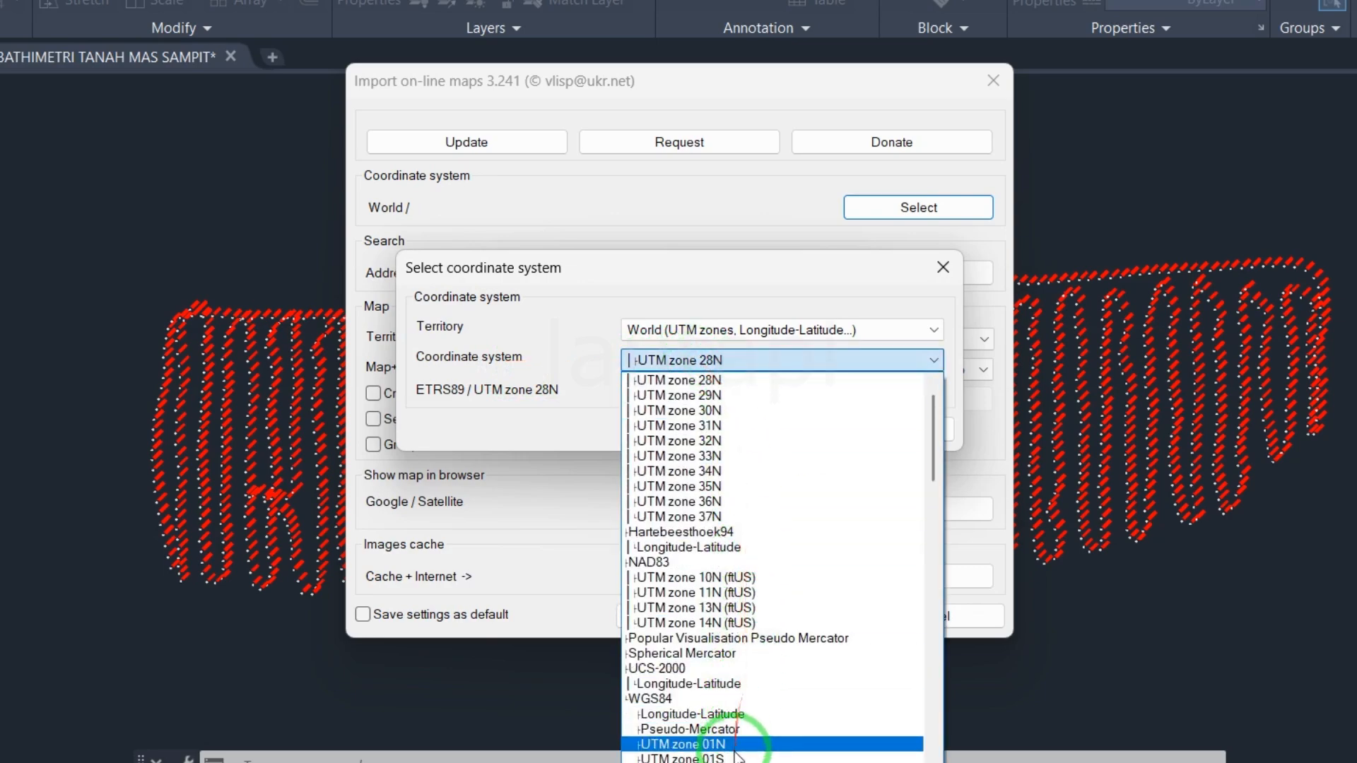
{"action": "left_click", "coordinate": [848, 267]}
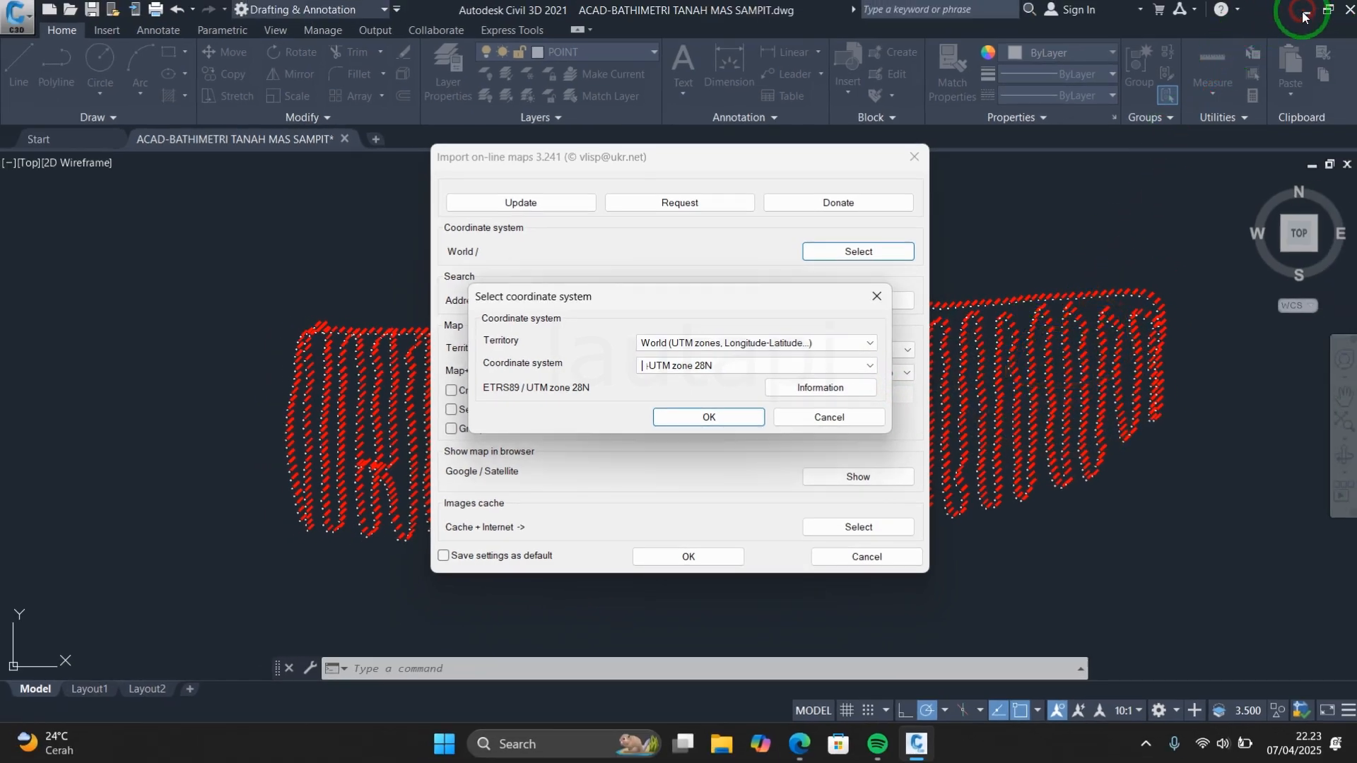
{"action": "left_click", "coordinate": [877, 297]}
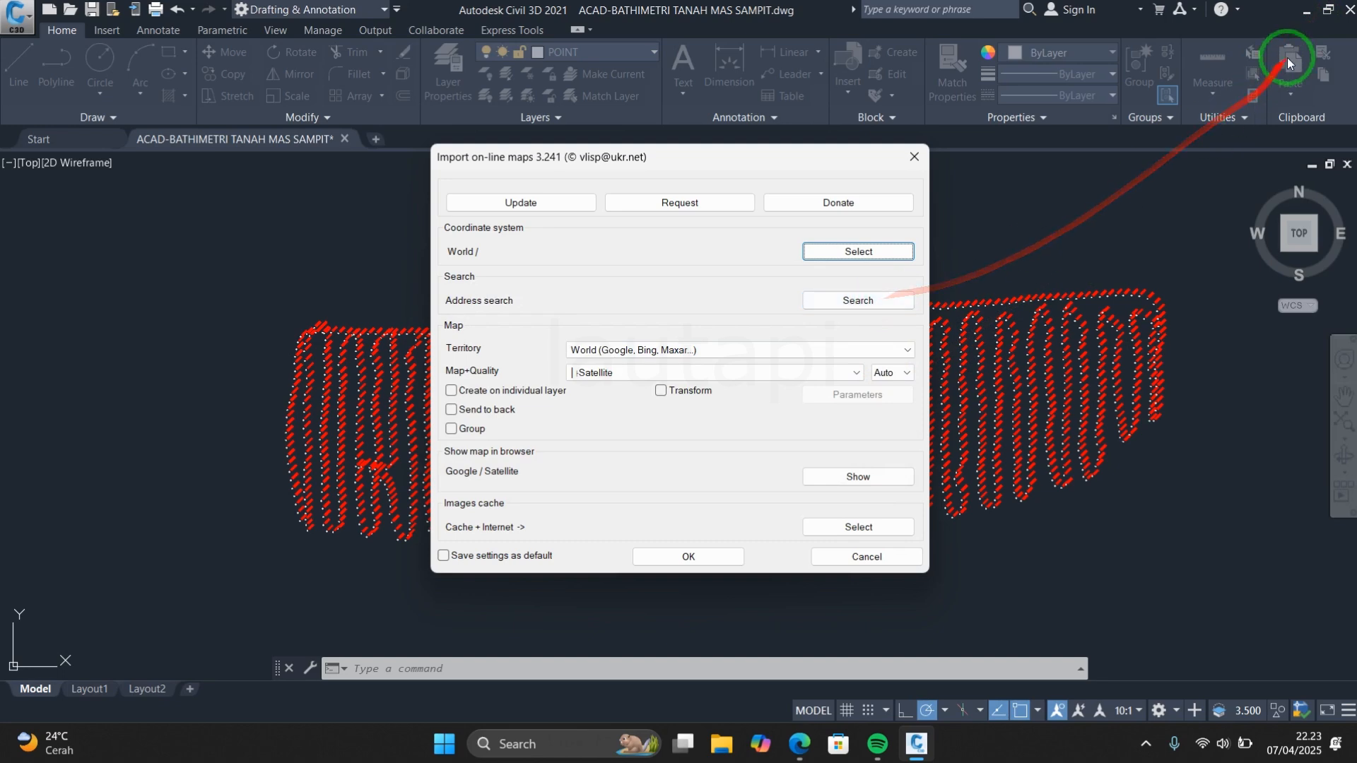
{"action": "left_click", "coordinate": [912, 159]}
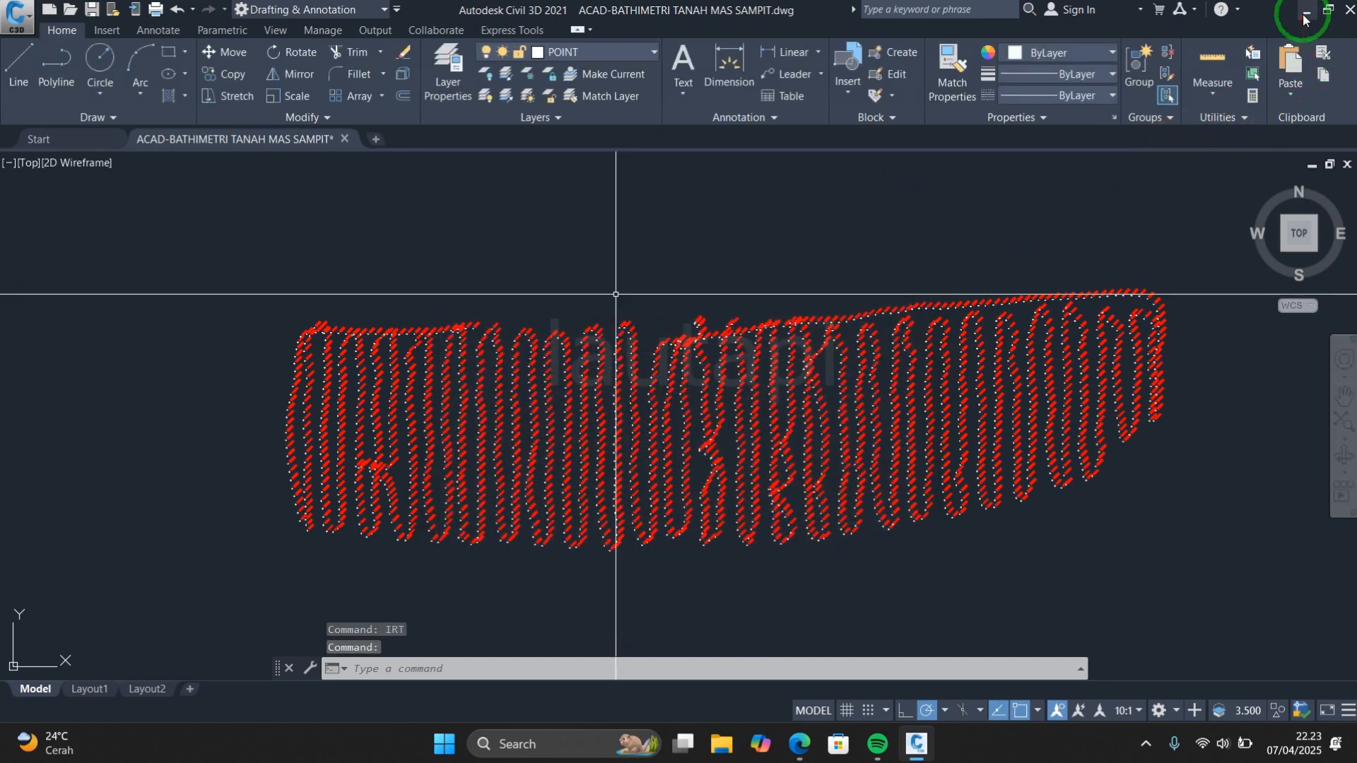
Switch to Google Earth Pro and search for sampit to check the UTM zone of the survey location
{"action": "left_click", "coordinate": [1303, 14]}
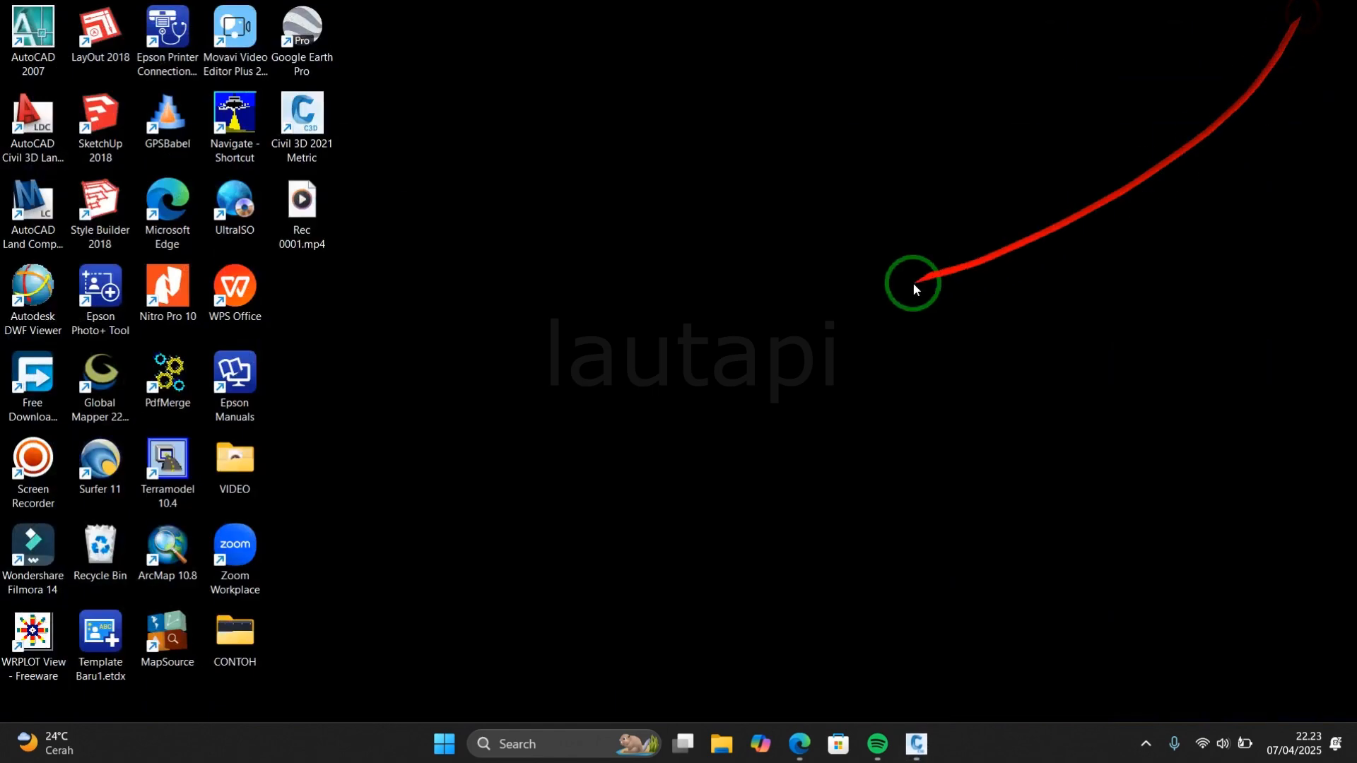
{"action": "double_click", "coordinate": [299, 41]}
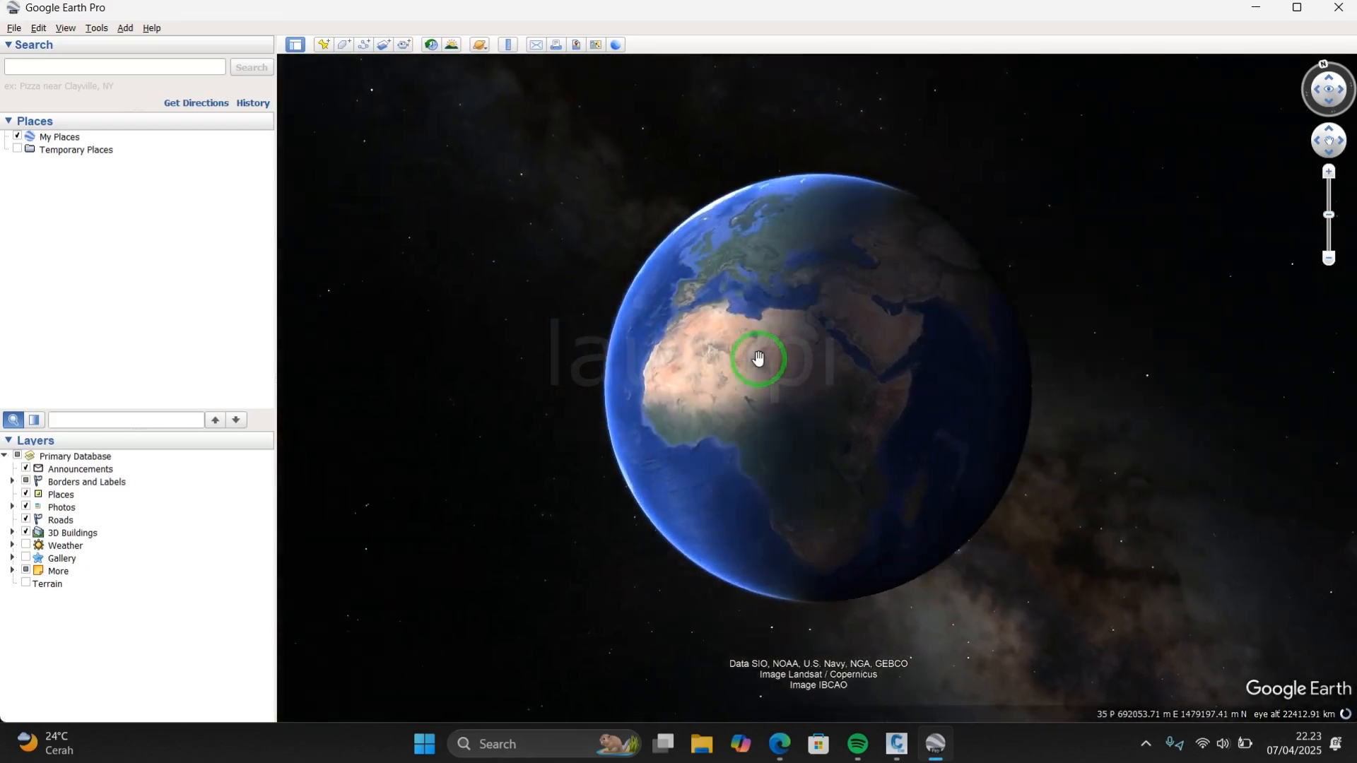
{"action": "left_click", "coordinate": [194, 67]}
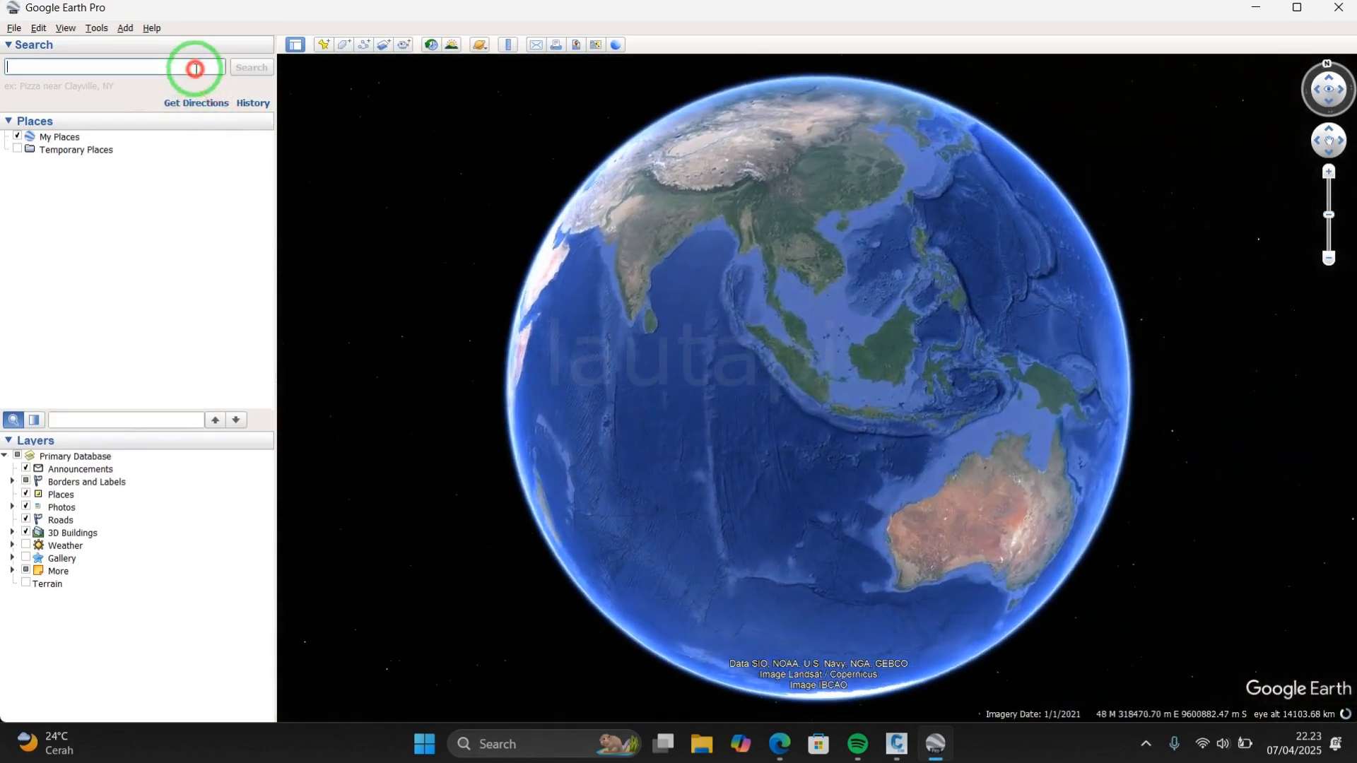
{"action": "type", "text": "sampit"}
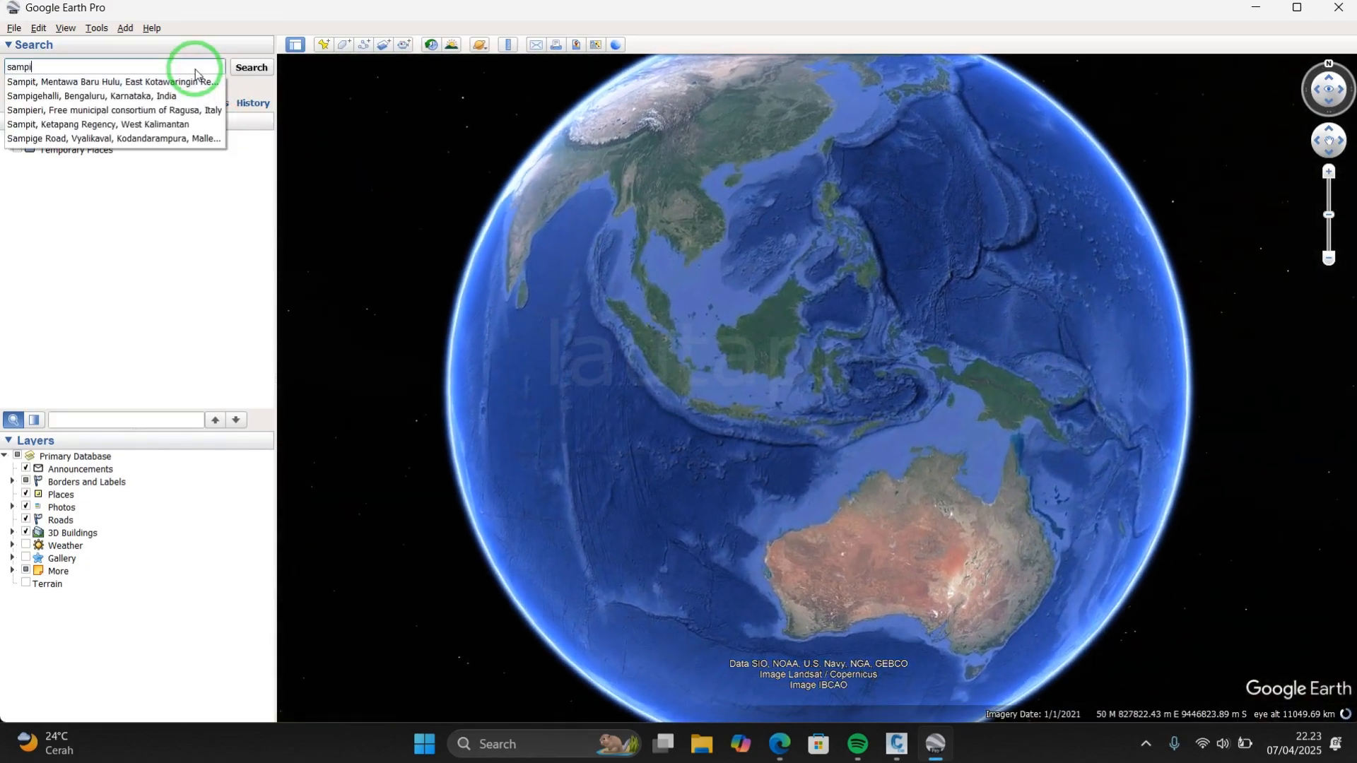
{"action": "key", "text": "Return"}
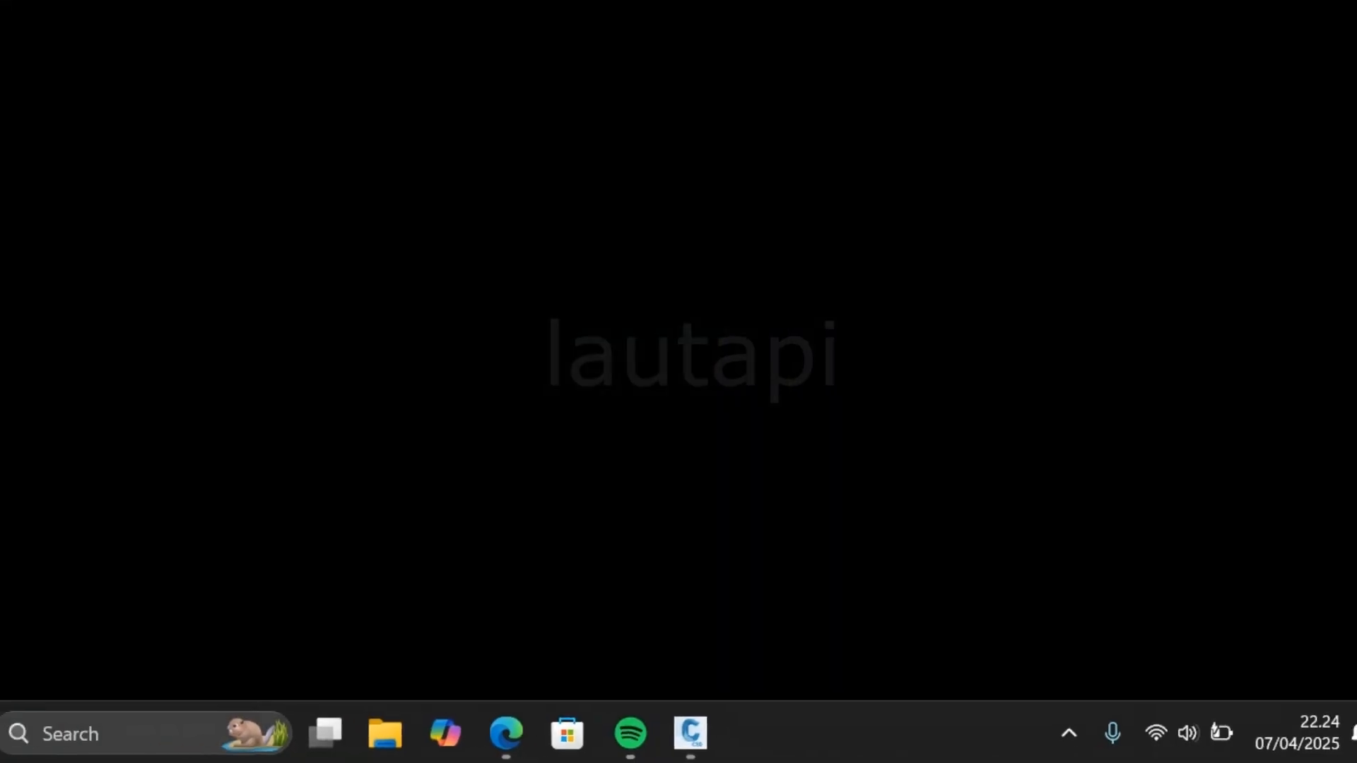
Switch back to Civil 3D and start the IRT command for importing on-line maps
{"action": "left_click", "coordinate": [691, 733]}
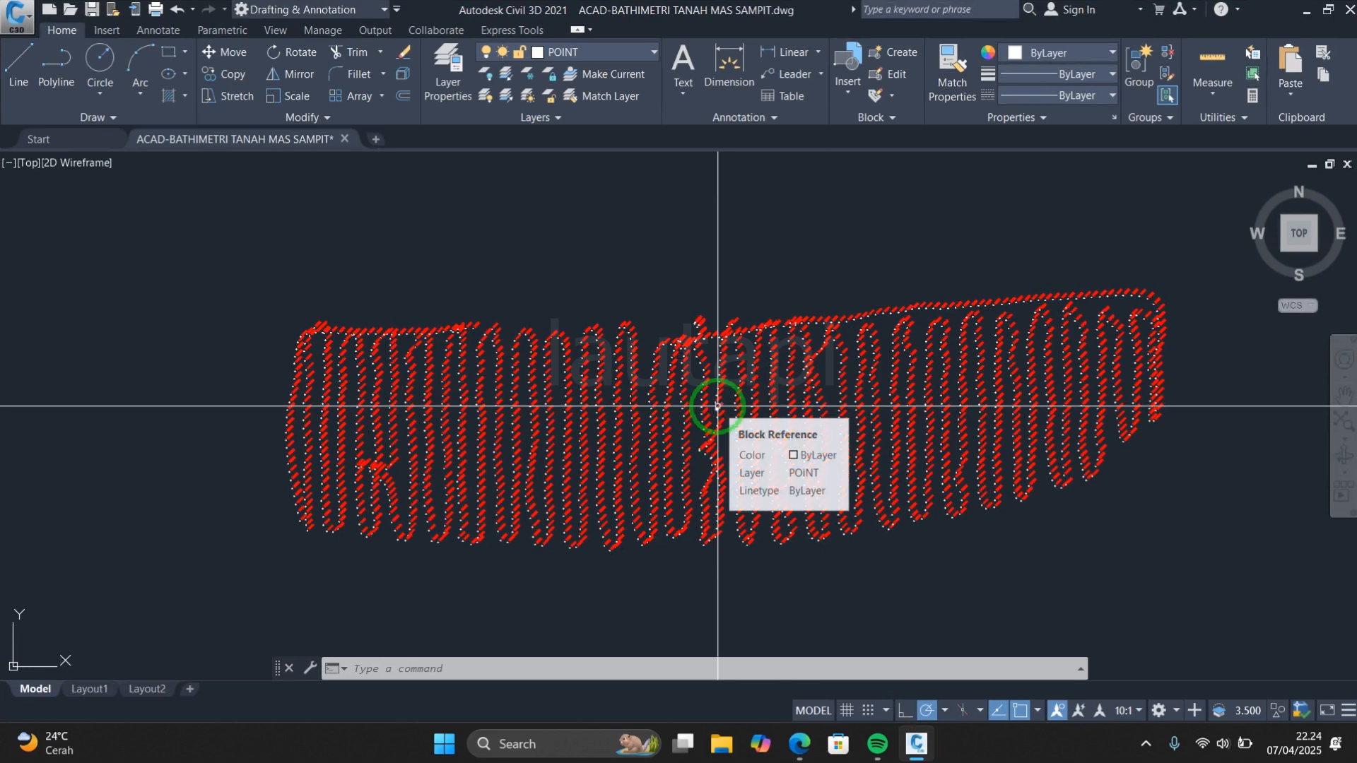
{"action": "type", "text": "iart"}
{"action": "key", "text": "Return"}
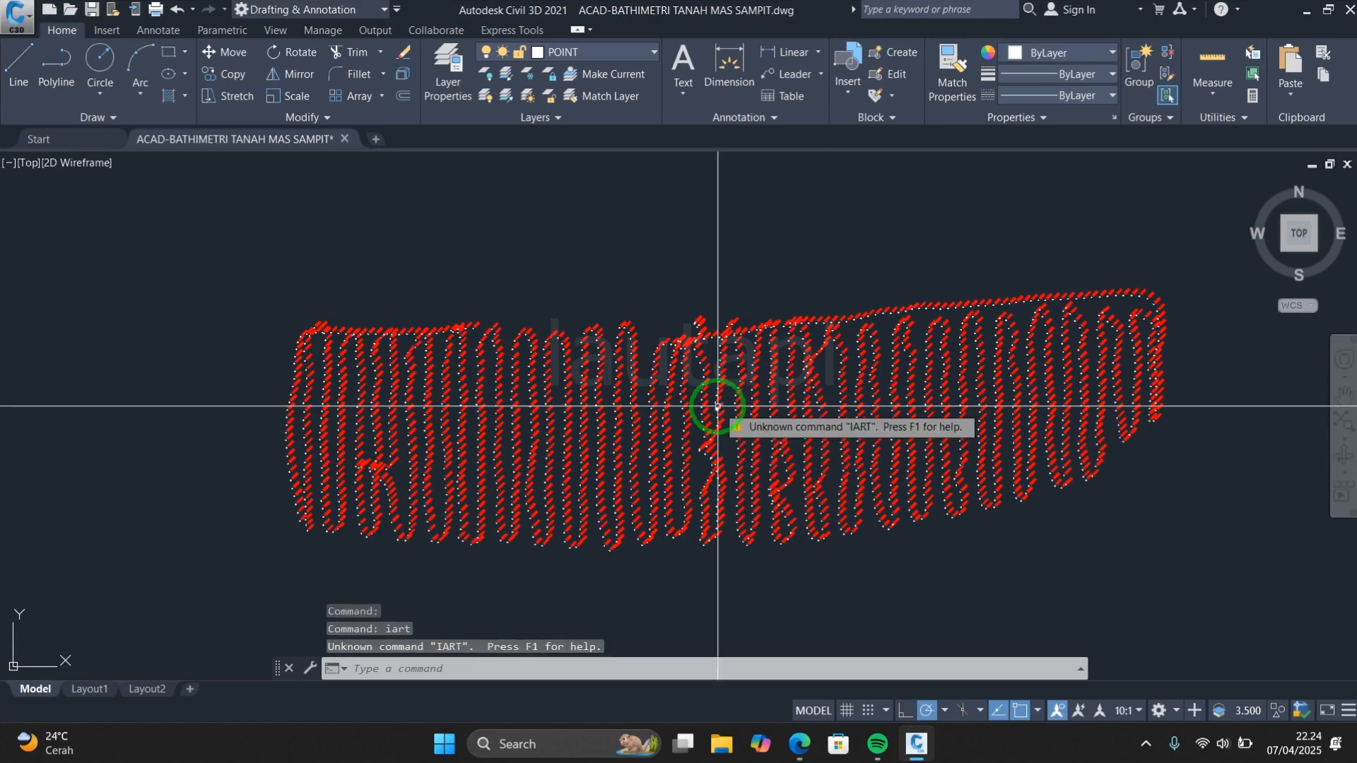
{"action": "type", "text": "irt"}
{"action": "key", "text": "Return"}
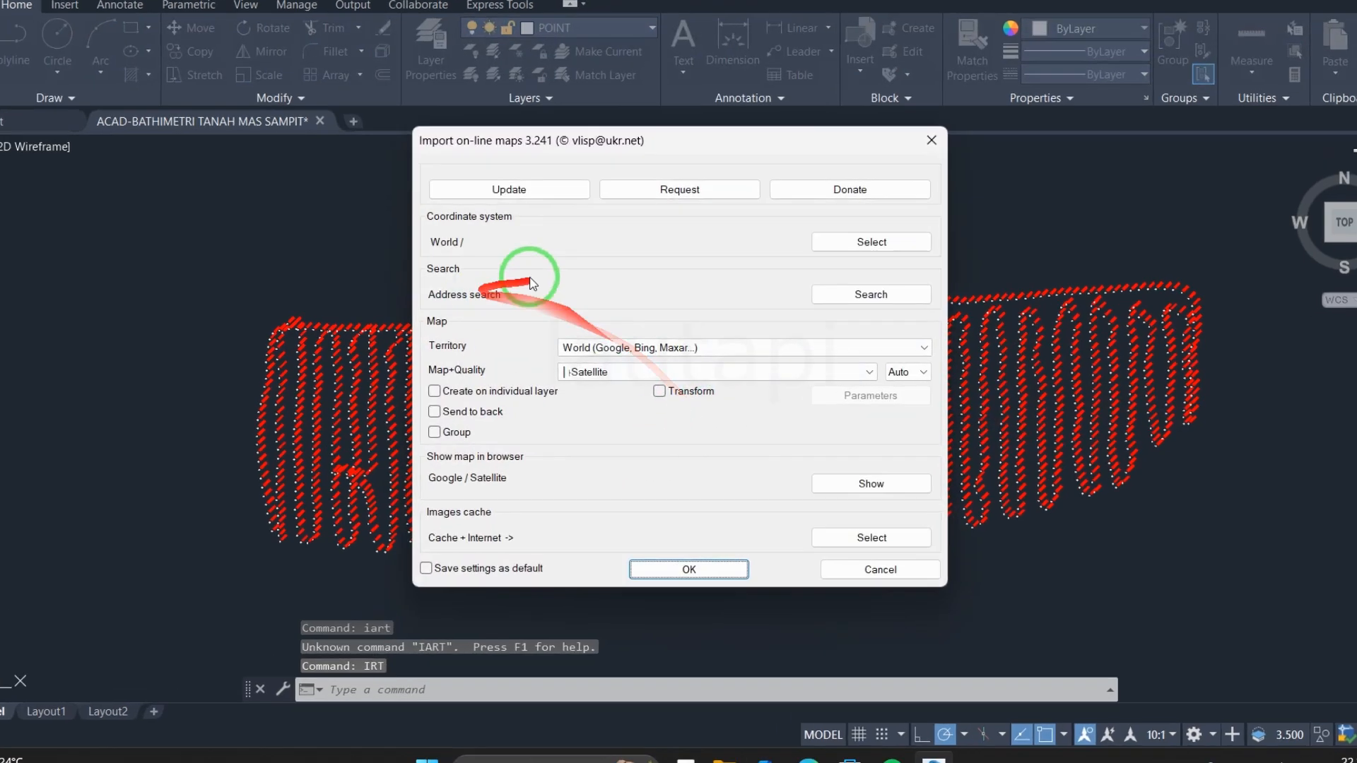
Set the coordinate system to WGS84 / UTM zone 49S in the World territory
{"action": "left_click", "coordinate": [858, 252]}
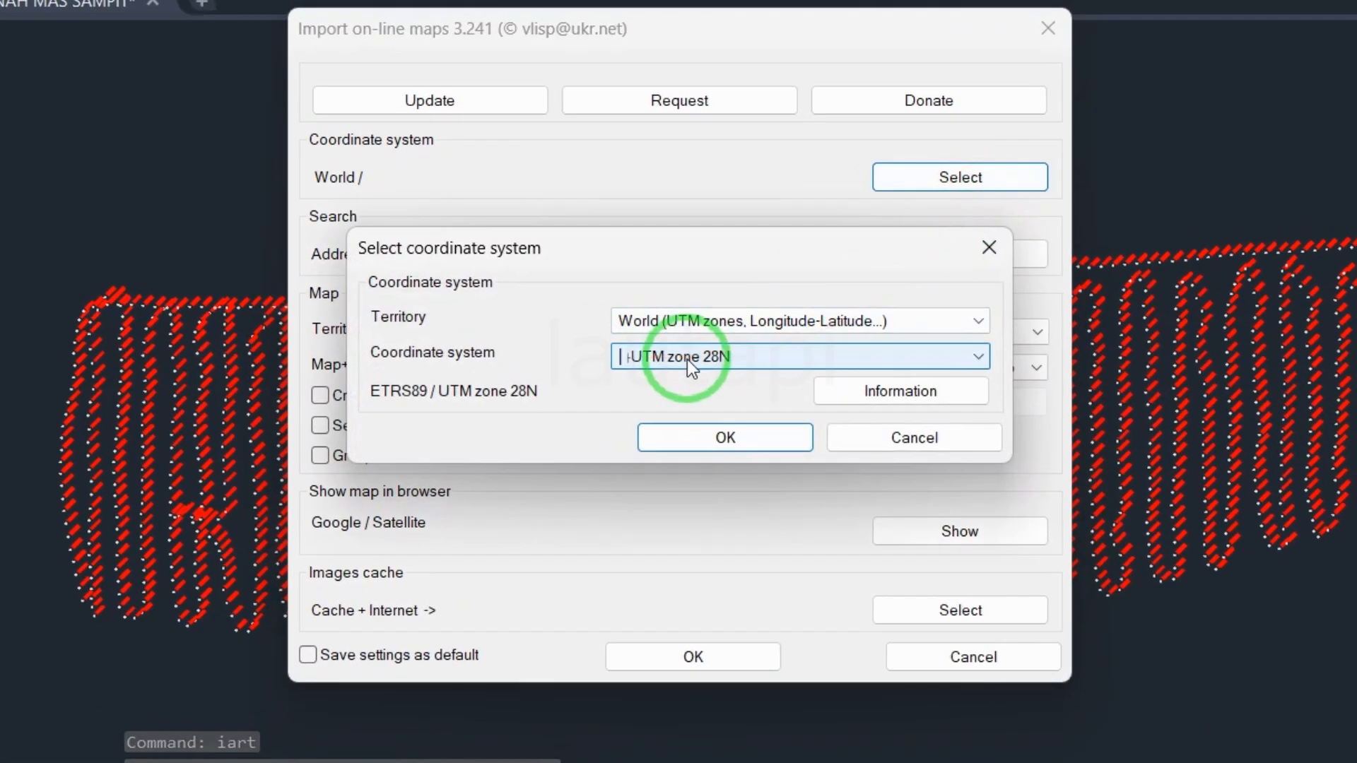
{"action": "left_click", "coordinate": [687, 359]}
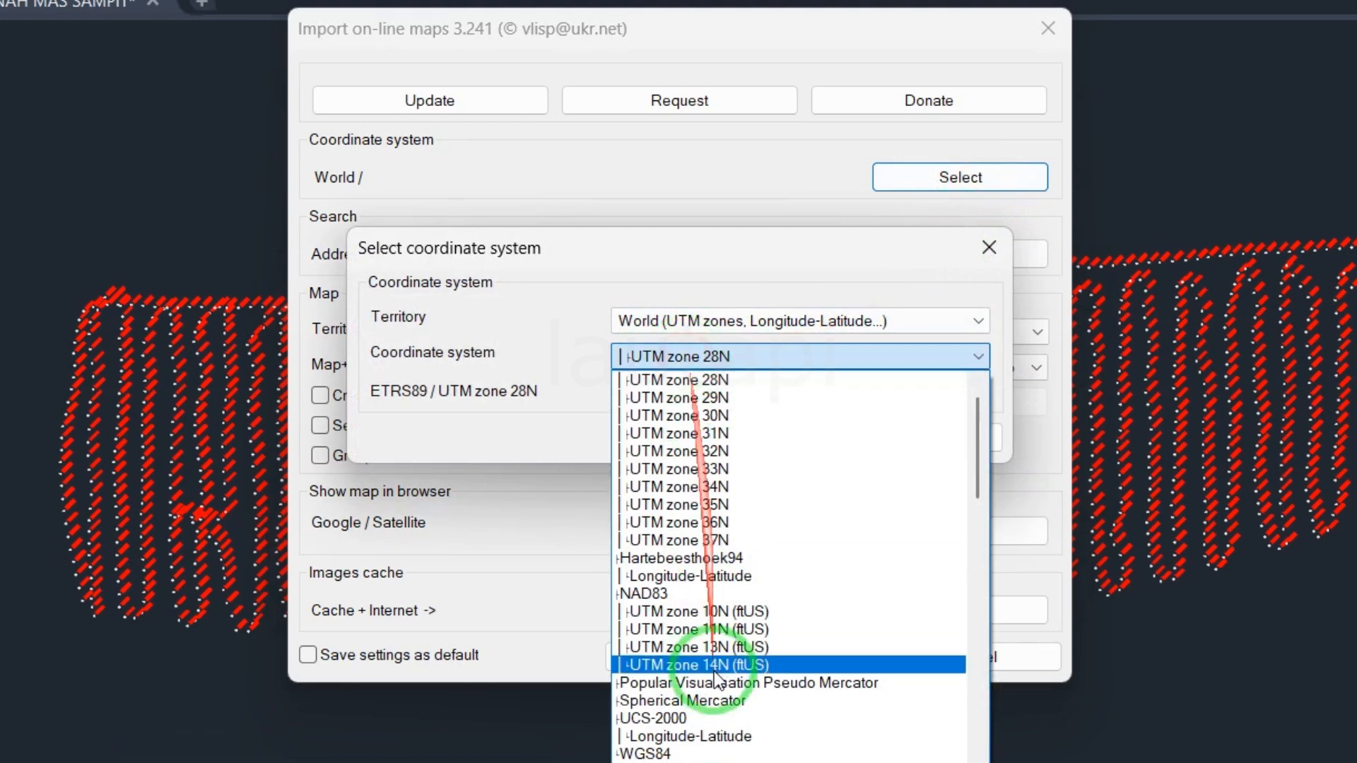
{"action": "scroll", "coordinate": [717, 672], "scroll_direction": "down", "scroll_amount": 4}
{"action": "scroll", "coordinate": [716, 675], "scroll_direction": "down", "scroll_amount": 10}
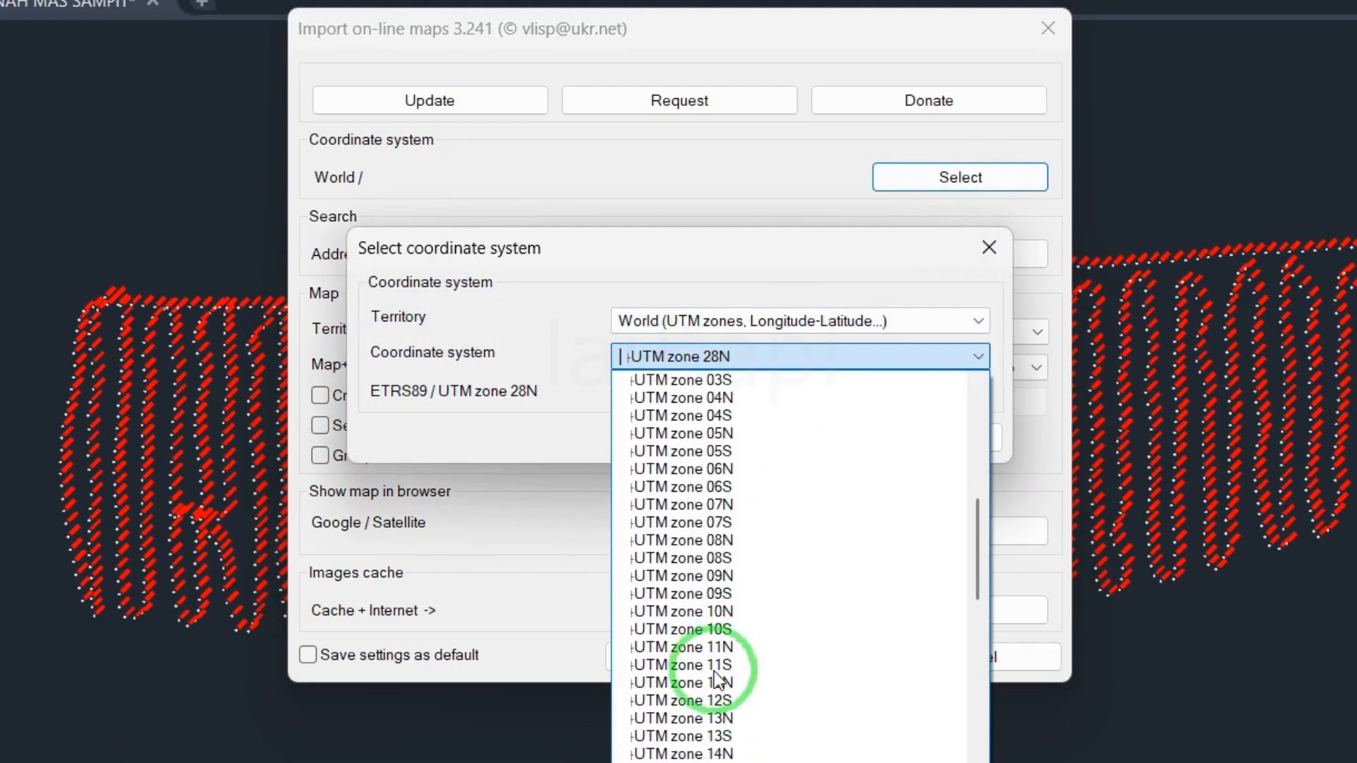
{"action": "scroll", "coordinate": [717, 676], "scroll_direction": "down", "scroll_amount": 6}
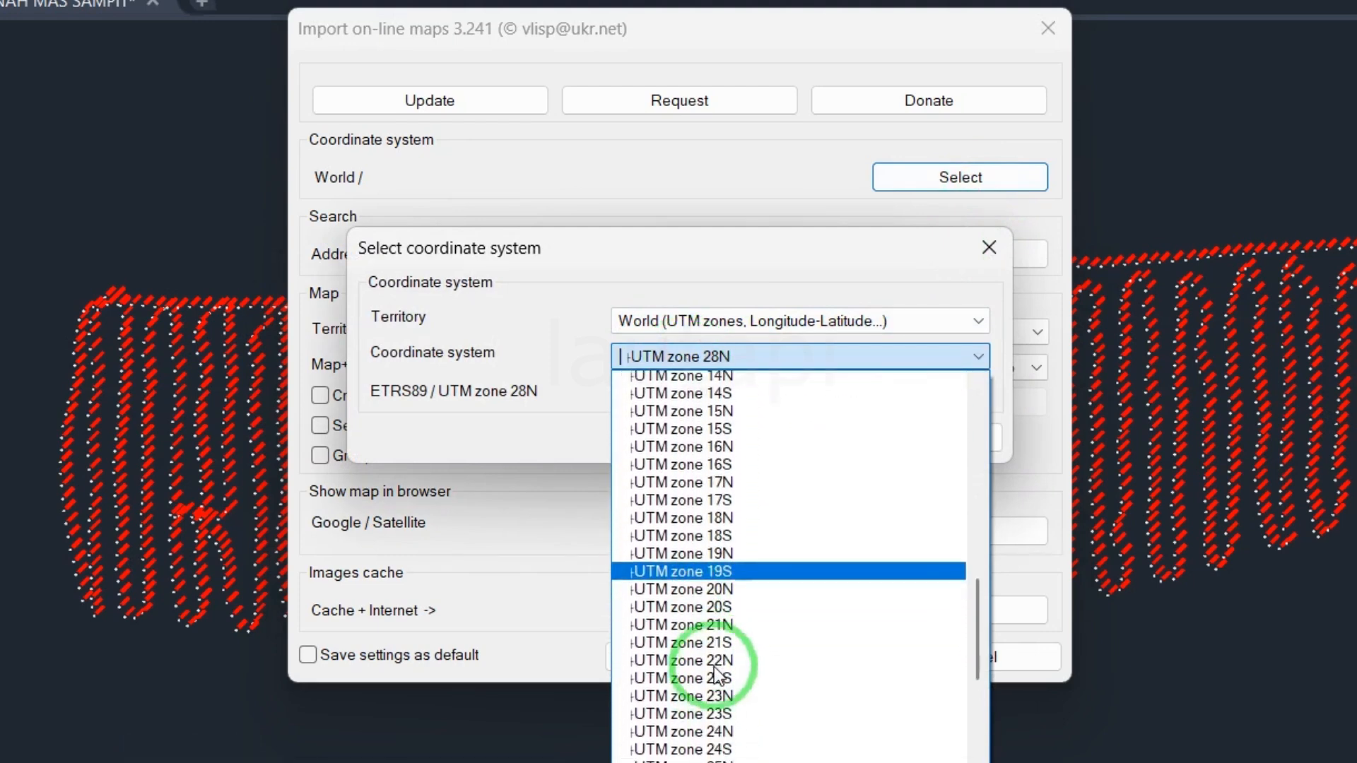
{"action": "scroll", "coordinate": [718, 675], "scroll_direction": "down", "scroll_amount": 2}
{"action": "left_click", "coordinate": [718, 667]}
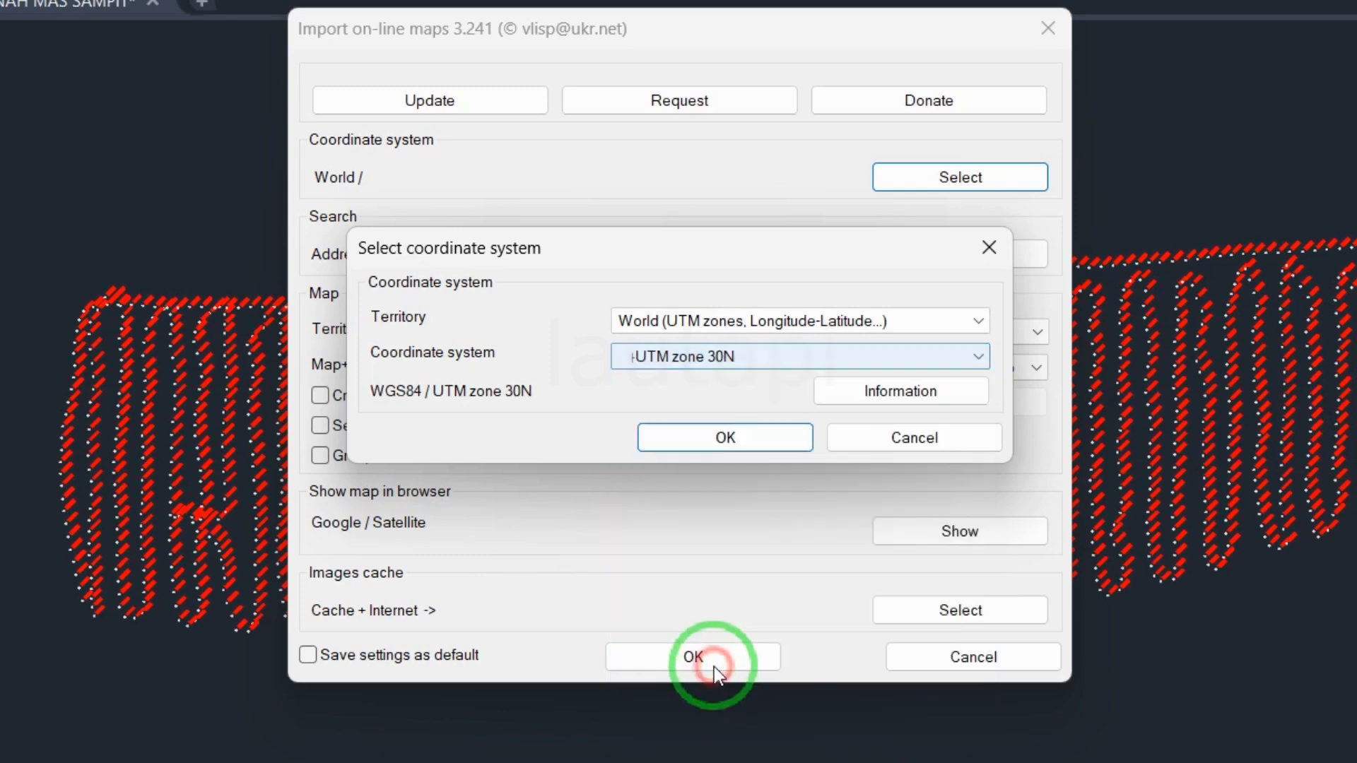
{"action": "left_click", "coordinate": [791, 359]}
{"action": "left_click_drag", "start_coordinate": [977, 732], "coordinate": [974, 762]}
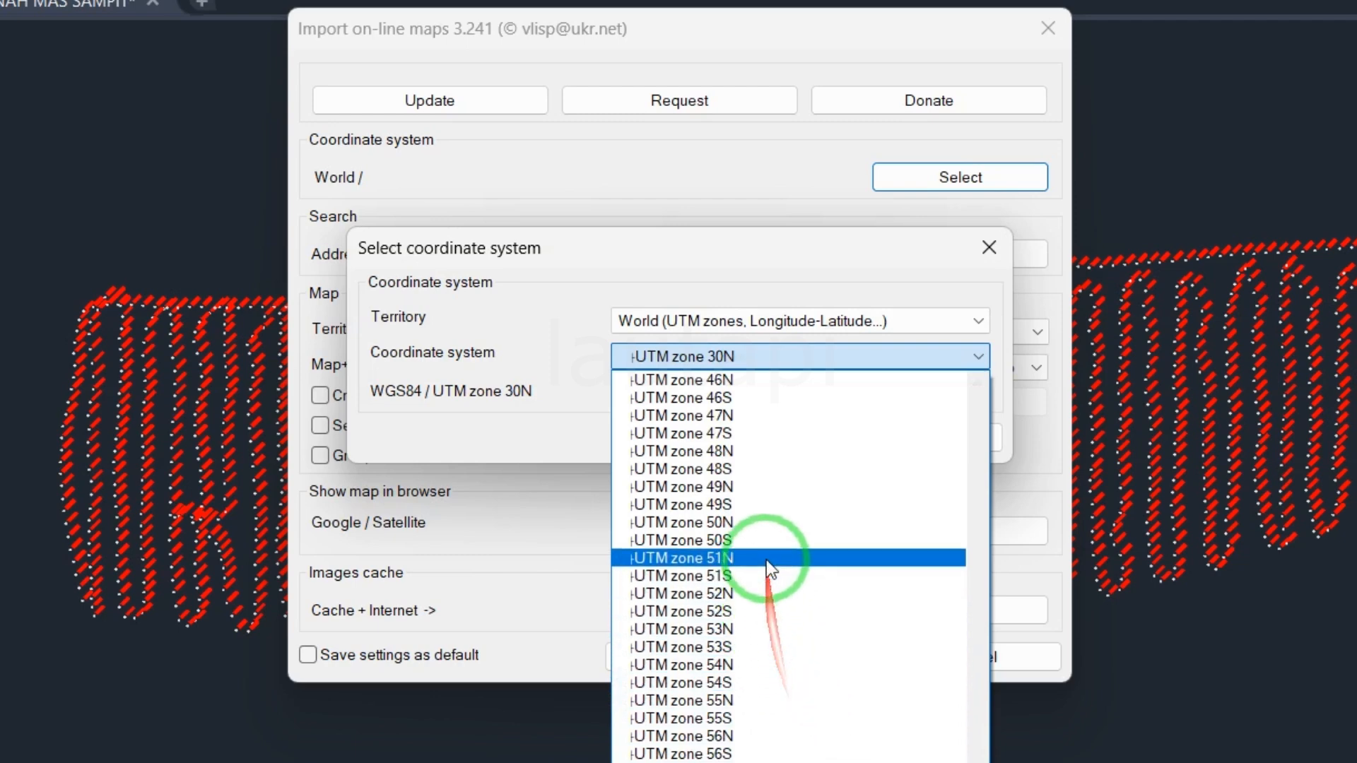
{"action": "left_click", "coordinate": [764, 506]}
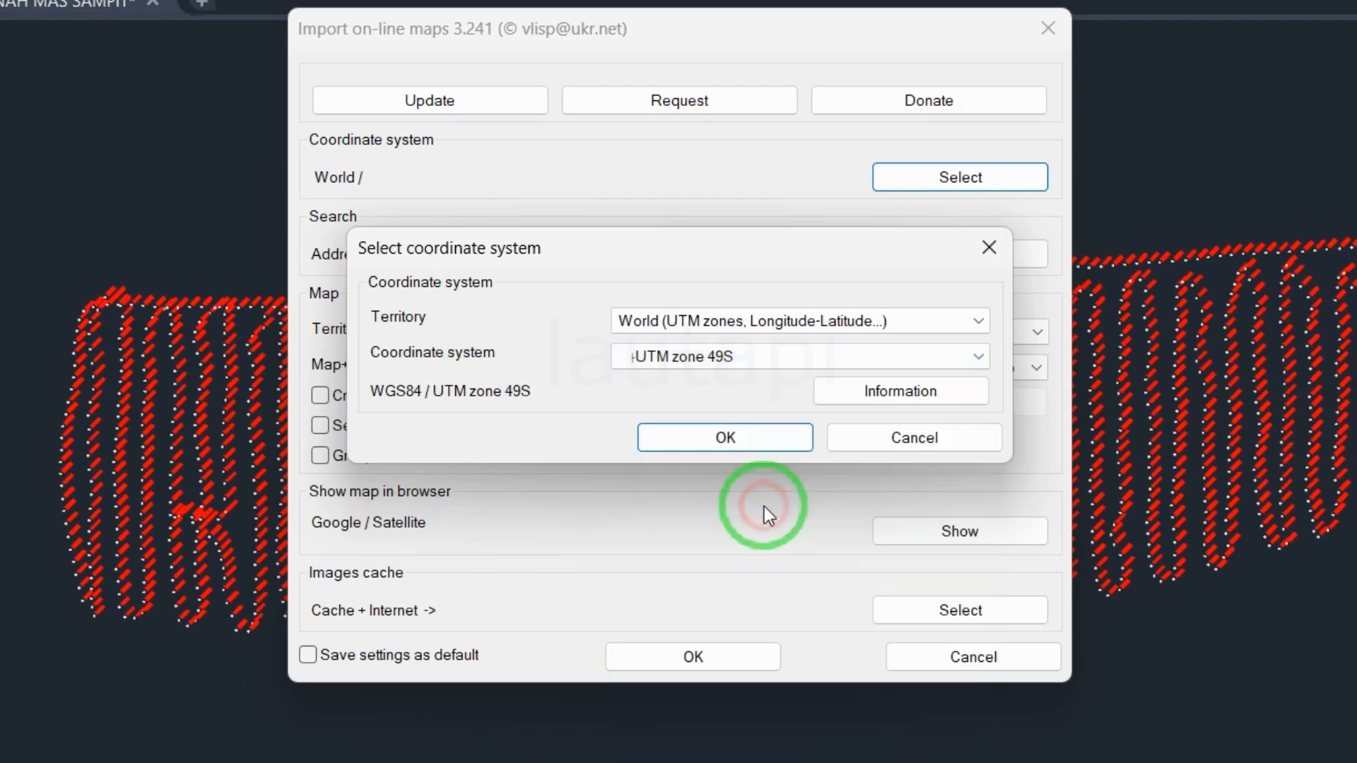
{"action": "left_click", "coordinate": [776, 447]}
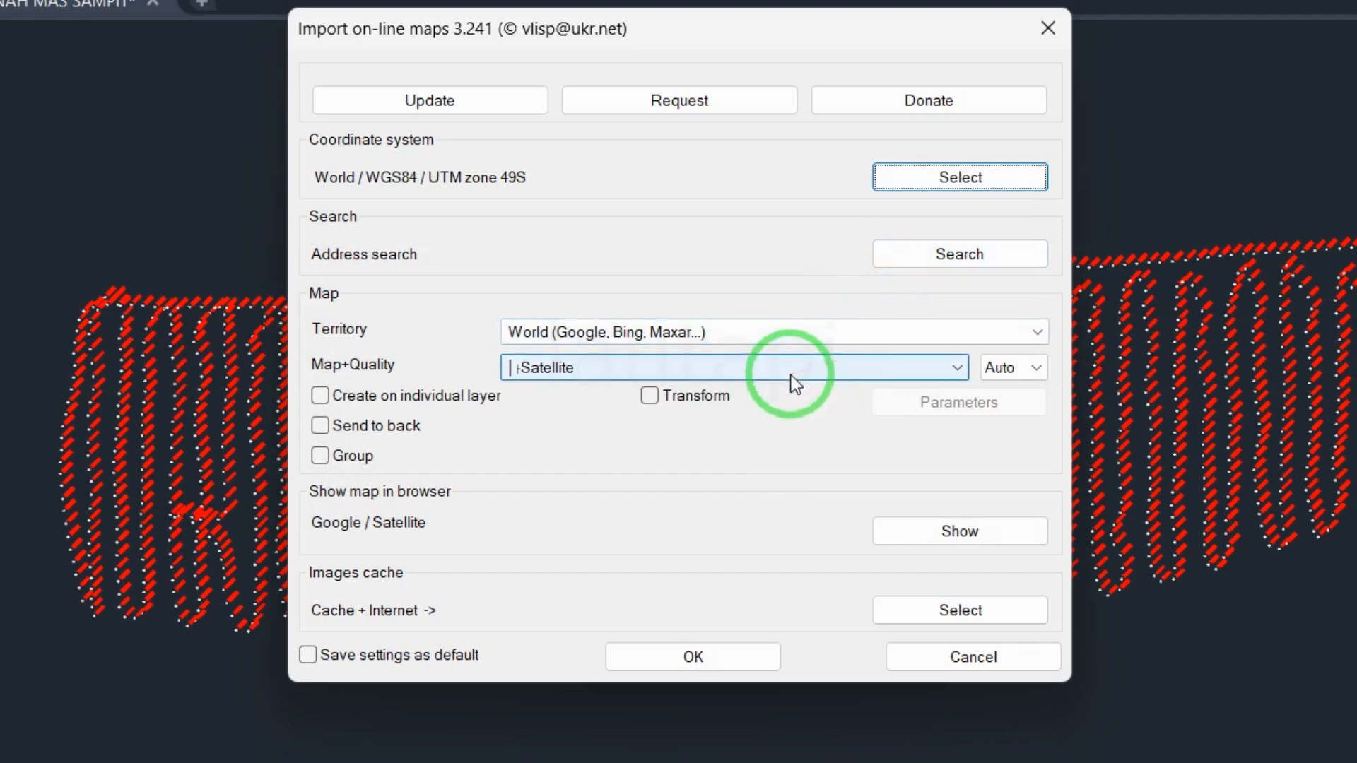
Set the map territory to Local files (KML, SHP, Translator)
{"action": "left_click", "coordinate": [599, 336]}
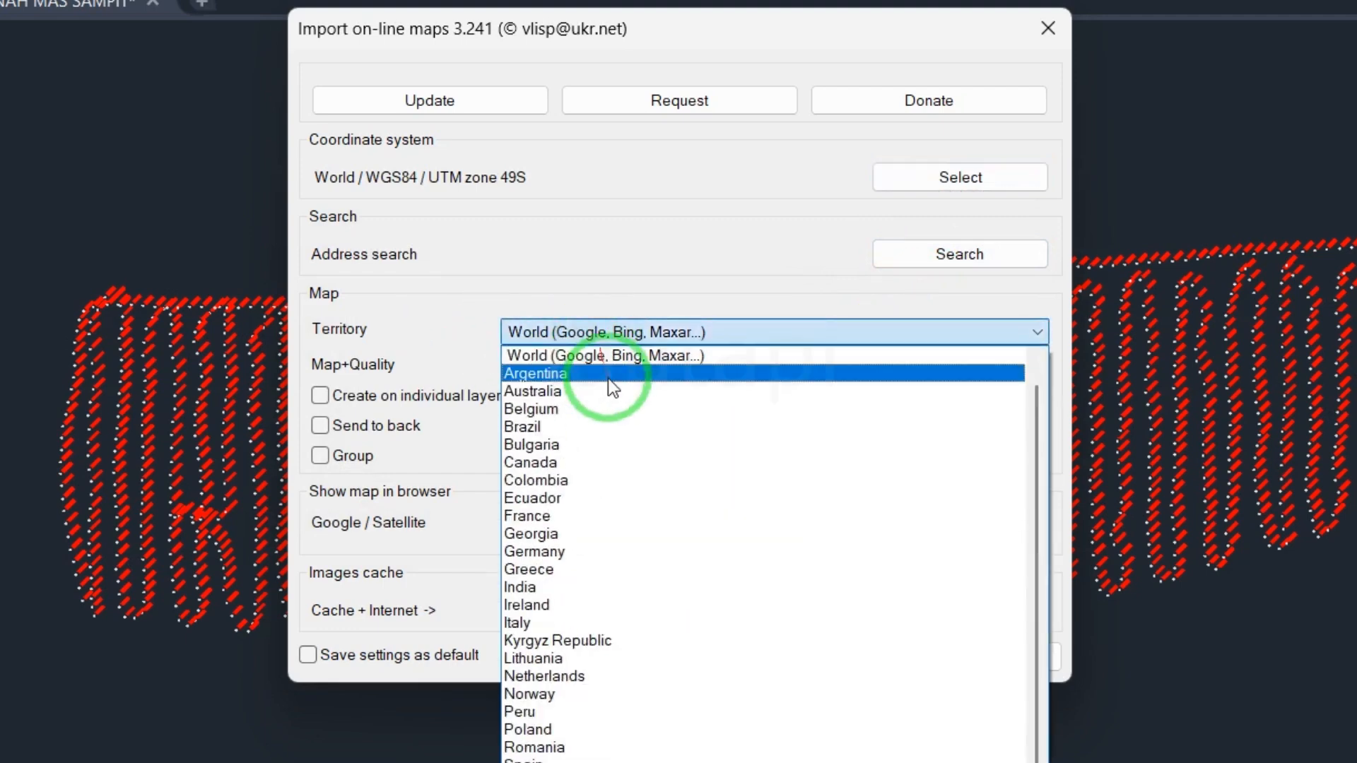
{"action": "scroll", "coordinate": [607, 379], "scroll_direction": "up", "scroll_amount": 1}
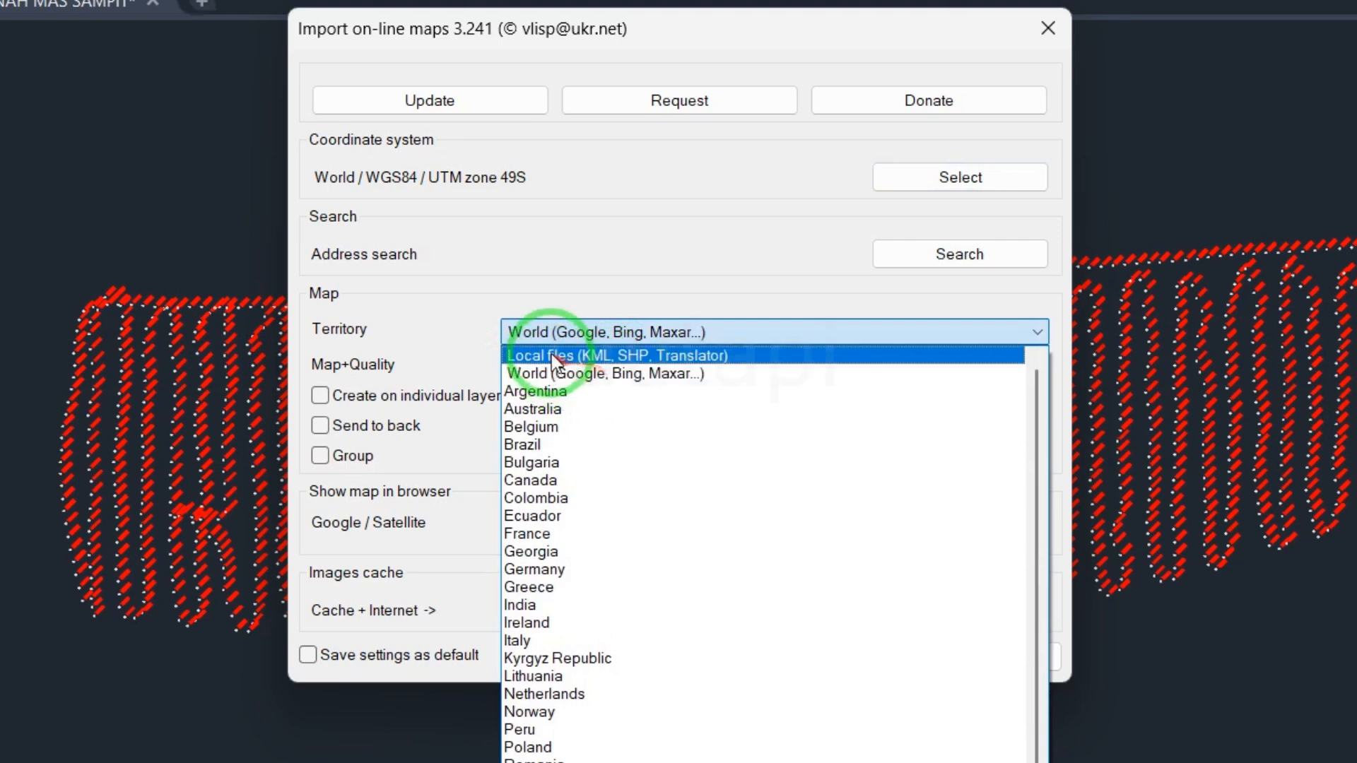
{"action": "left_click", "coordinate": [519, 356]}
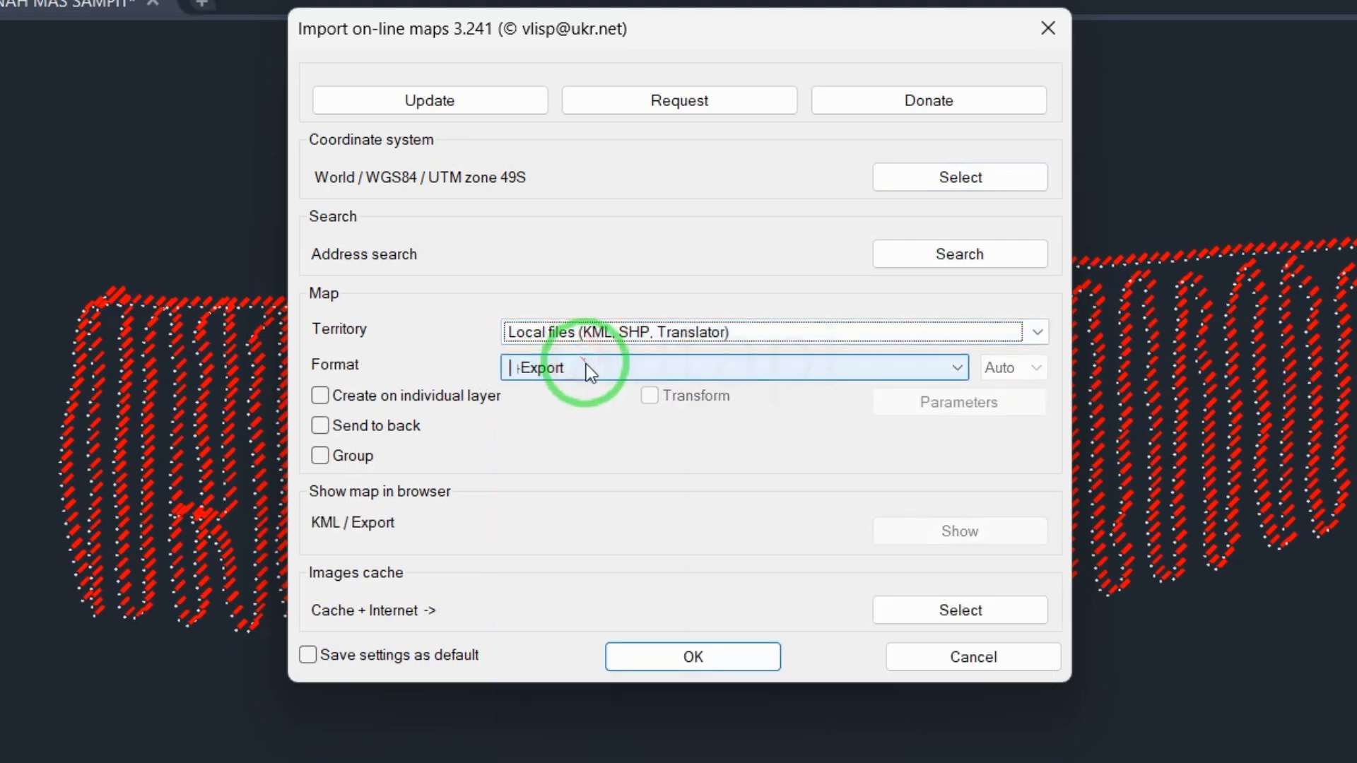
Set the map format to KML Export and confirm the export settings
{"action": "left_click", "coordinate": [586, 363]}
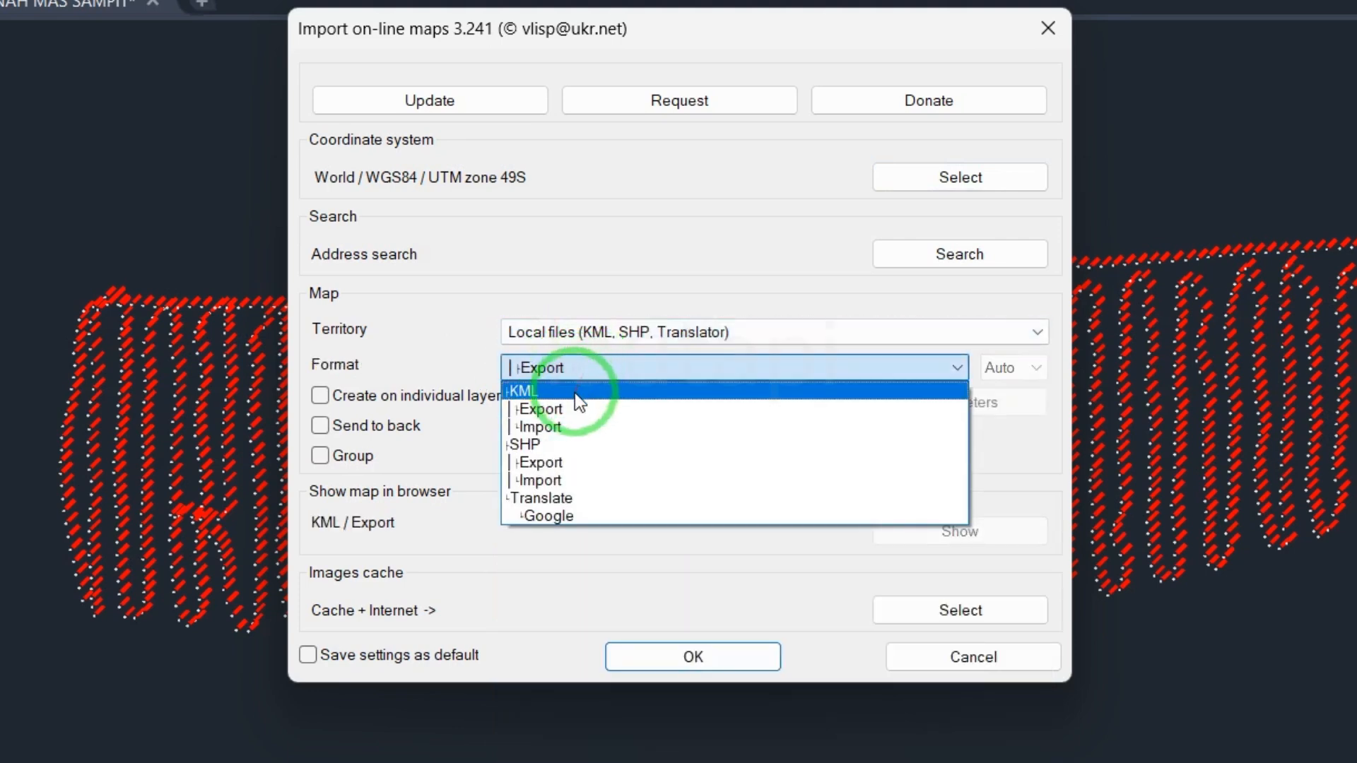
{"action": "left_click", "coordinate": [566, 411]}
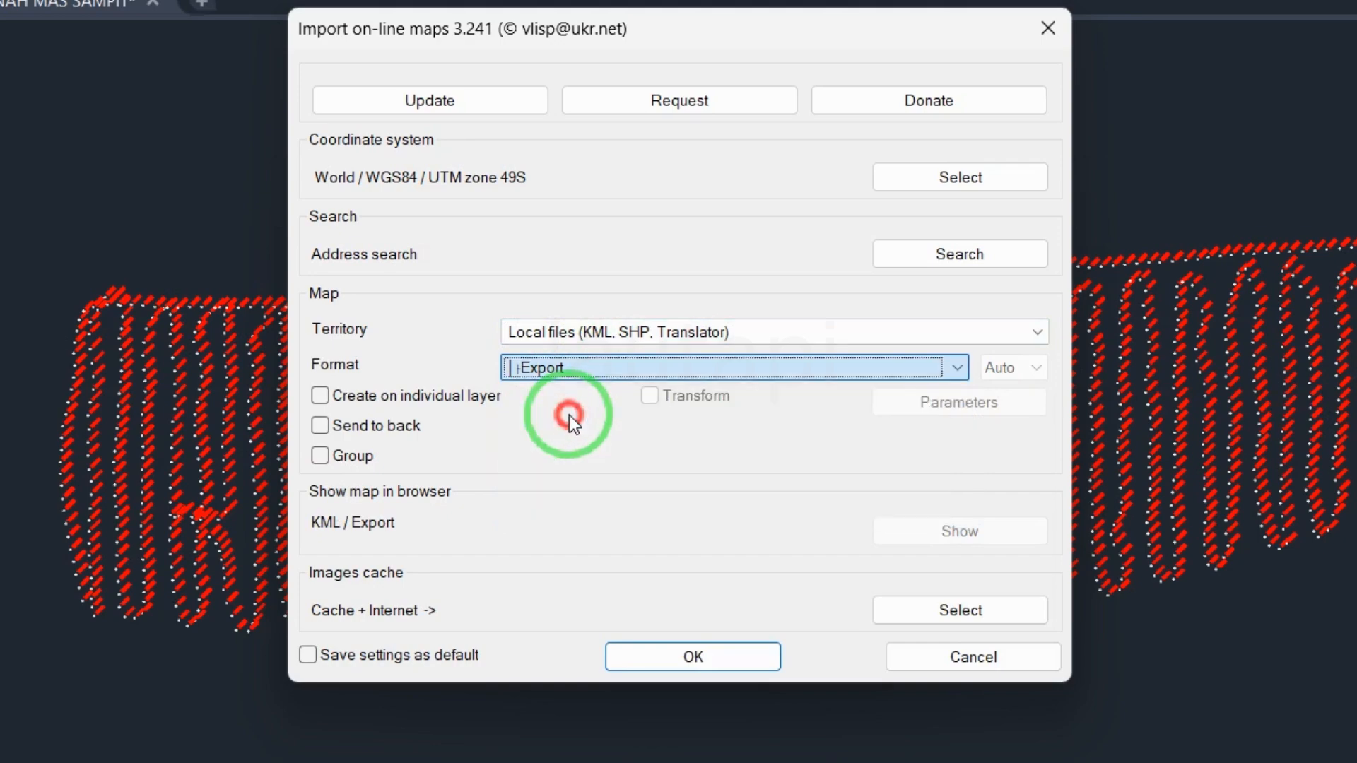
{"action": "left_click", "coordinate": [661, 658]}
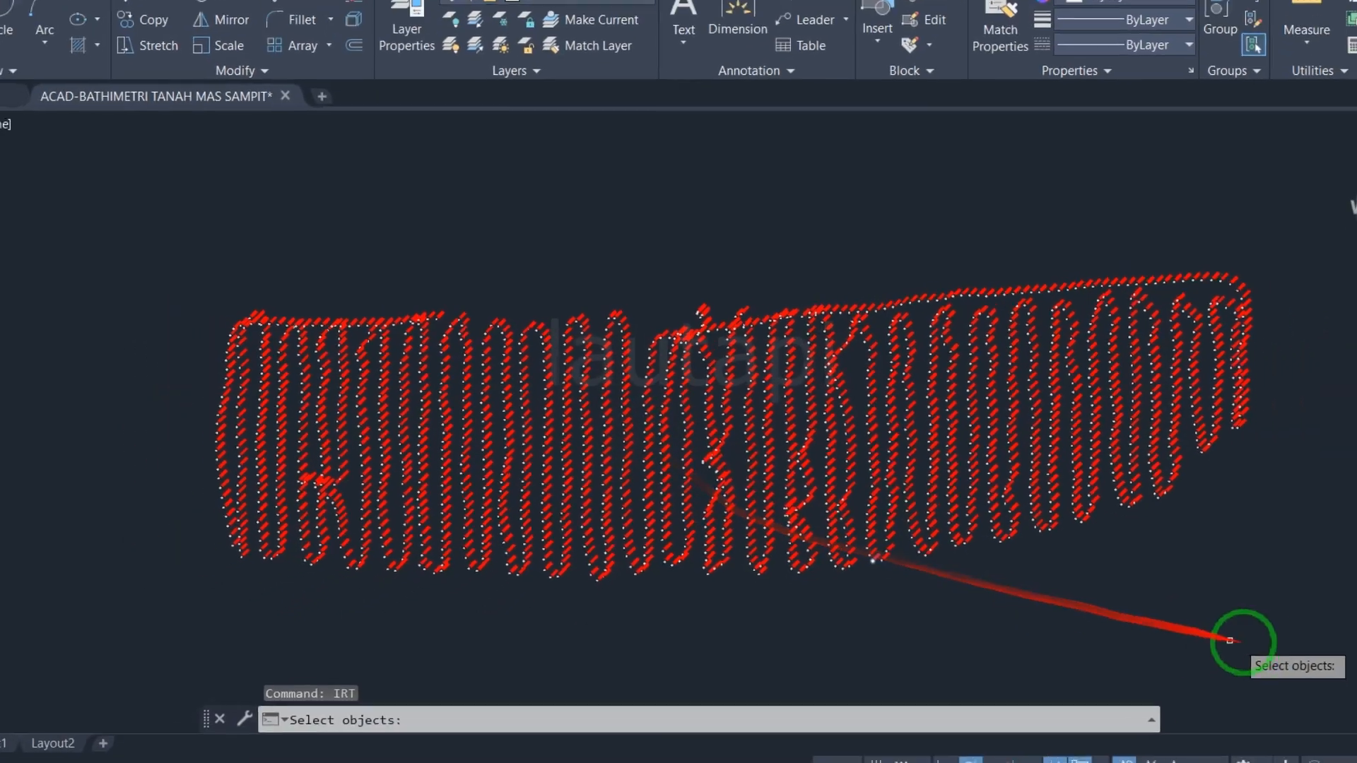
Select all the bathymetry points in the drawing as the objects to export
{"action": "left_click", "coordinate": [1325, 663]}
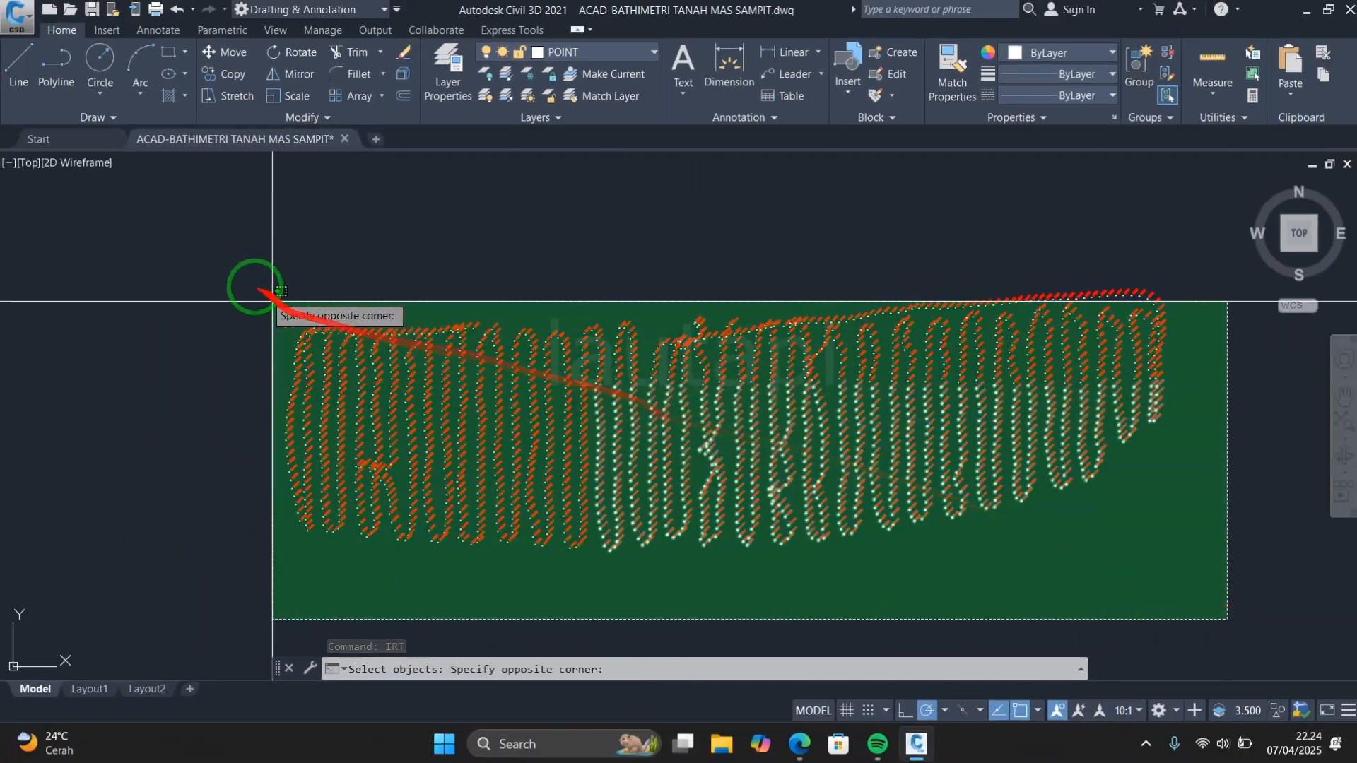
{"action": "left_click", "coordinate": [226, 256]}
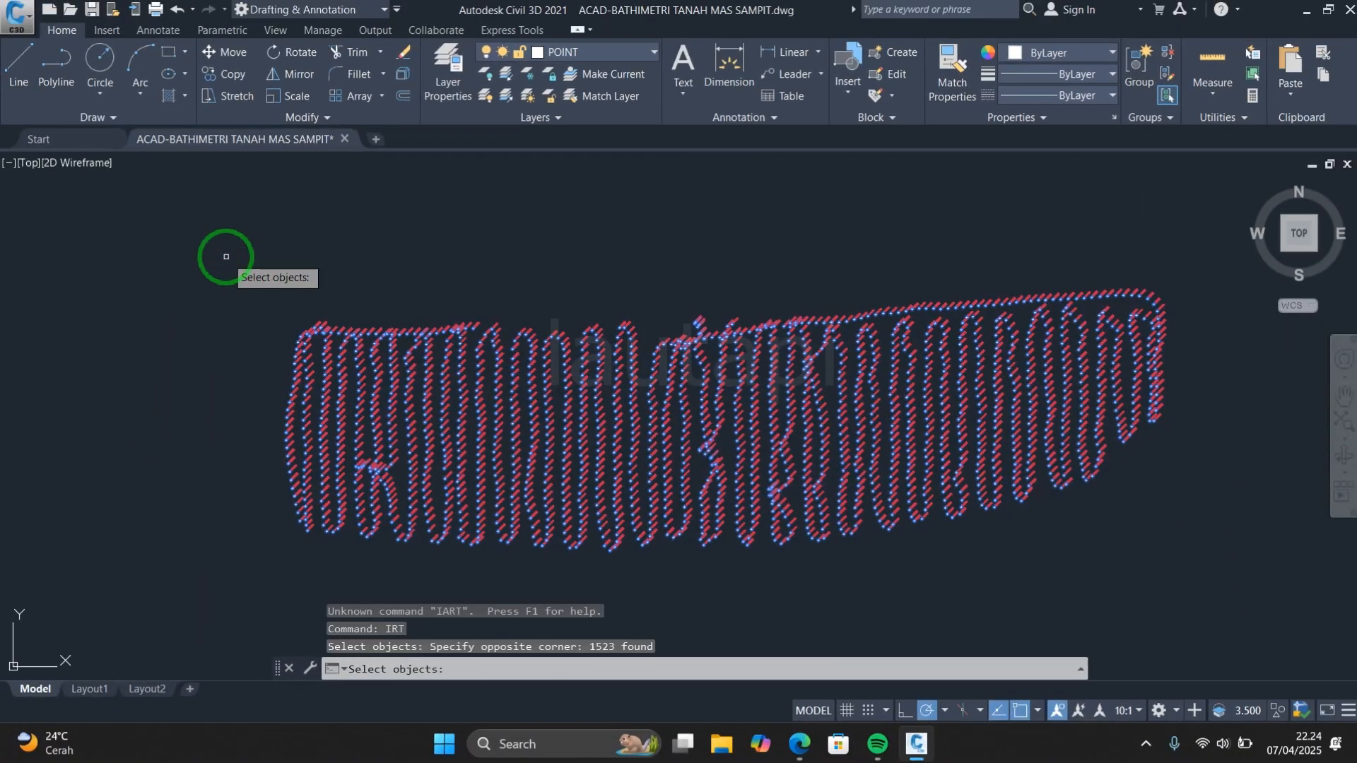
{"action": "key", "text": "Return"}
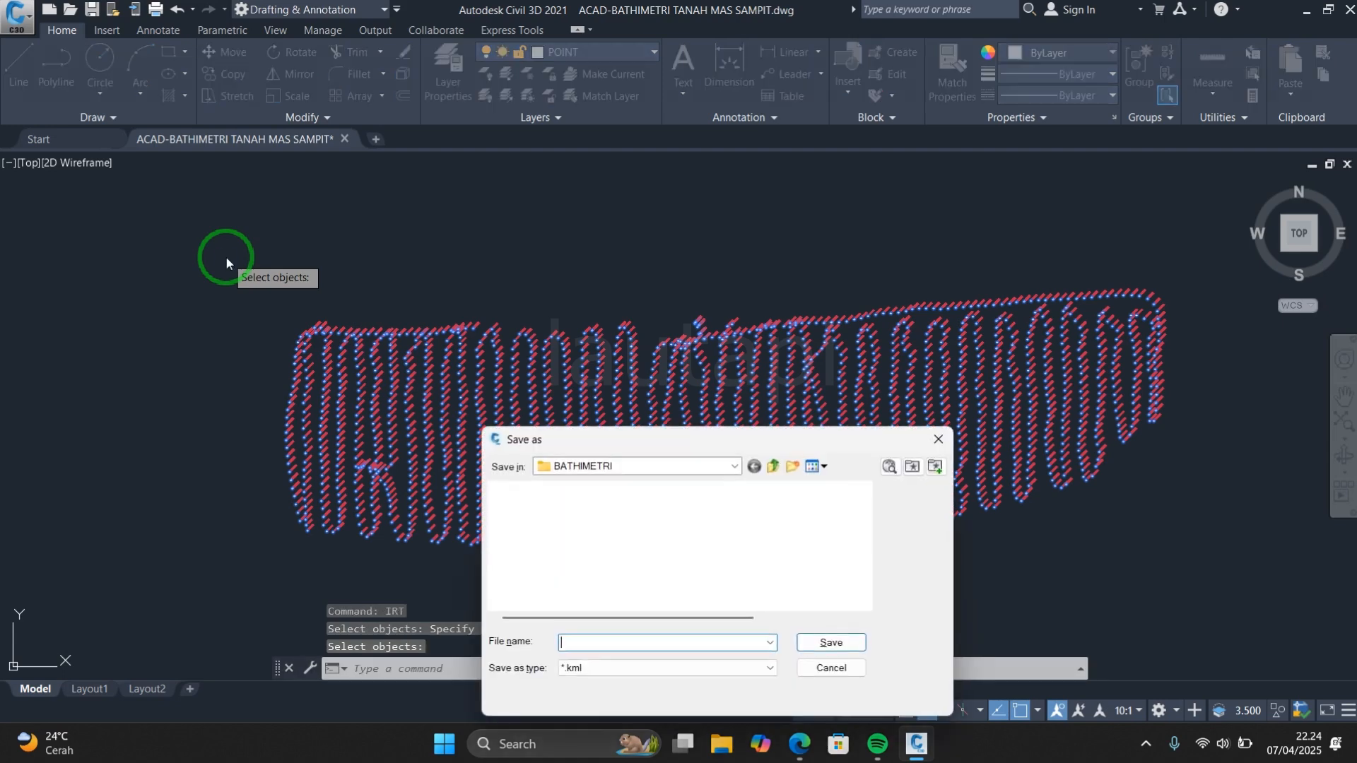
Try to save the KML file on the Desktop under the name Contoh\
{"action": "left_click", "coordinate": [735, 466]}
{"action": "left_click", "coordinate": [575, 181]}
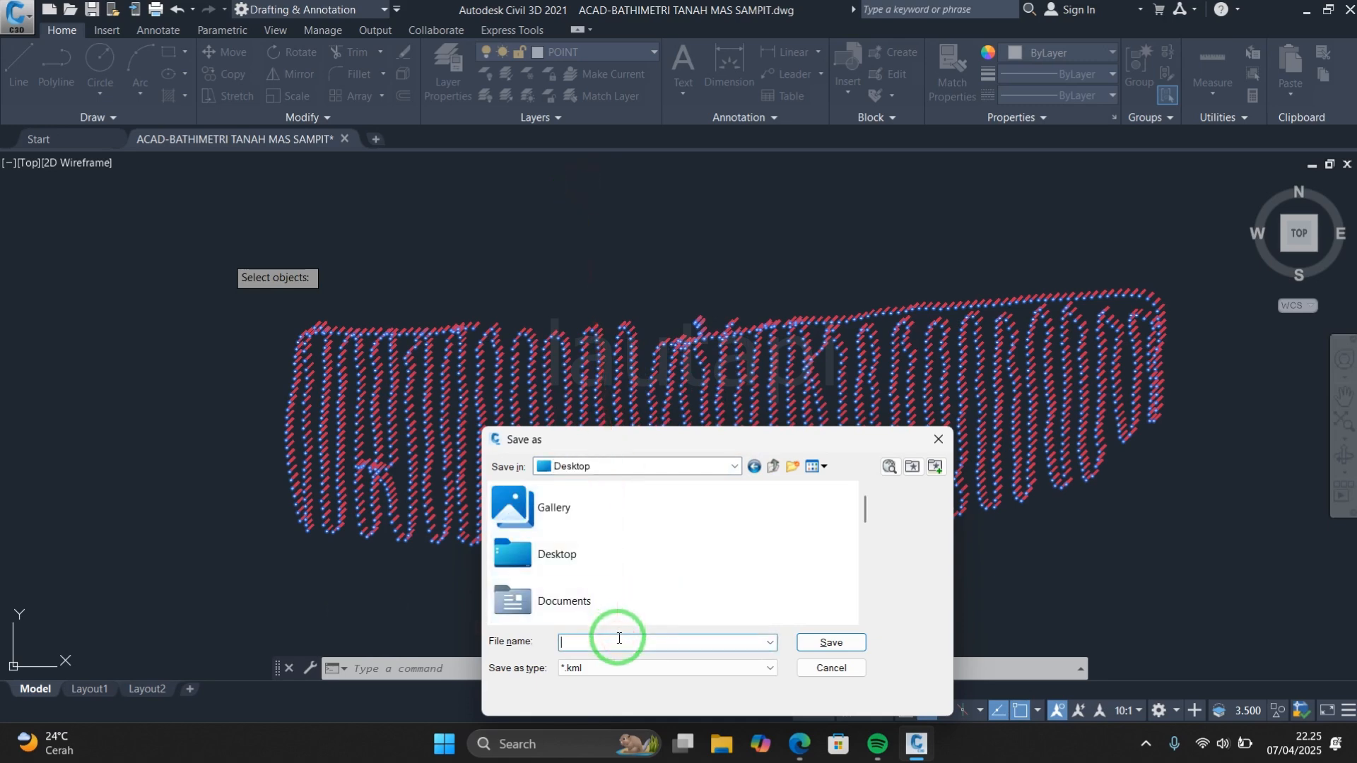
{"action": "type", "text": "Contoh\\"}
{"action": "left_click", "coordinate": [810, 644]}
Save the KML export to the Desktop as aaa and decline opening the file
{"action": "left_click", "coordinate": [734, 466]}
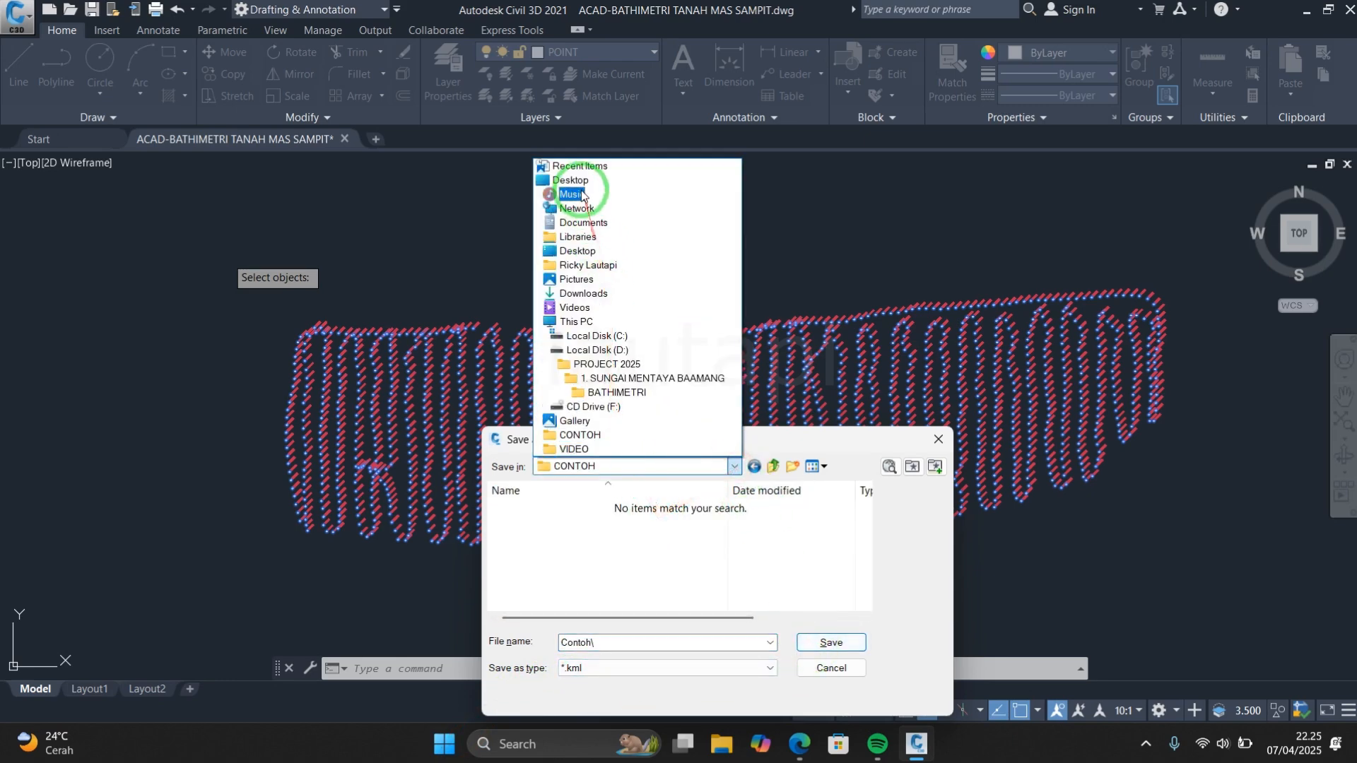
{"action": "left_click", "coordinate": [594, 190]}
{"action": "scroll", "coordinate": [777, 564], "scroll_direction": "down", "scroll_amount": 2}
{"action": "scroll", "coordinate": [777, 563], "scroll_direction": "down", "scroll_amount": 1}
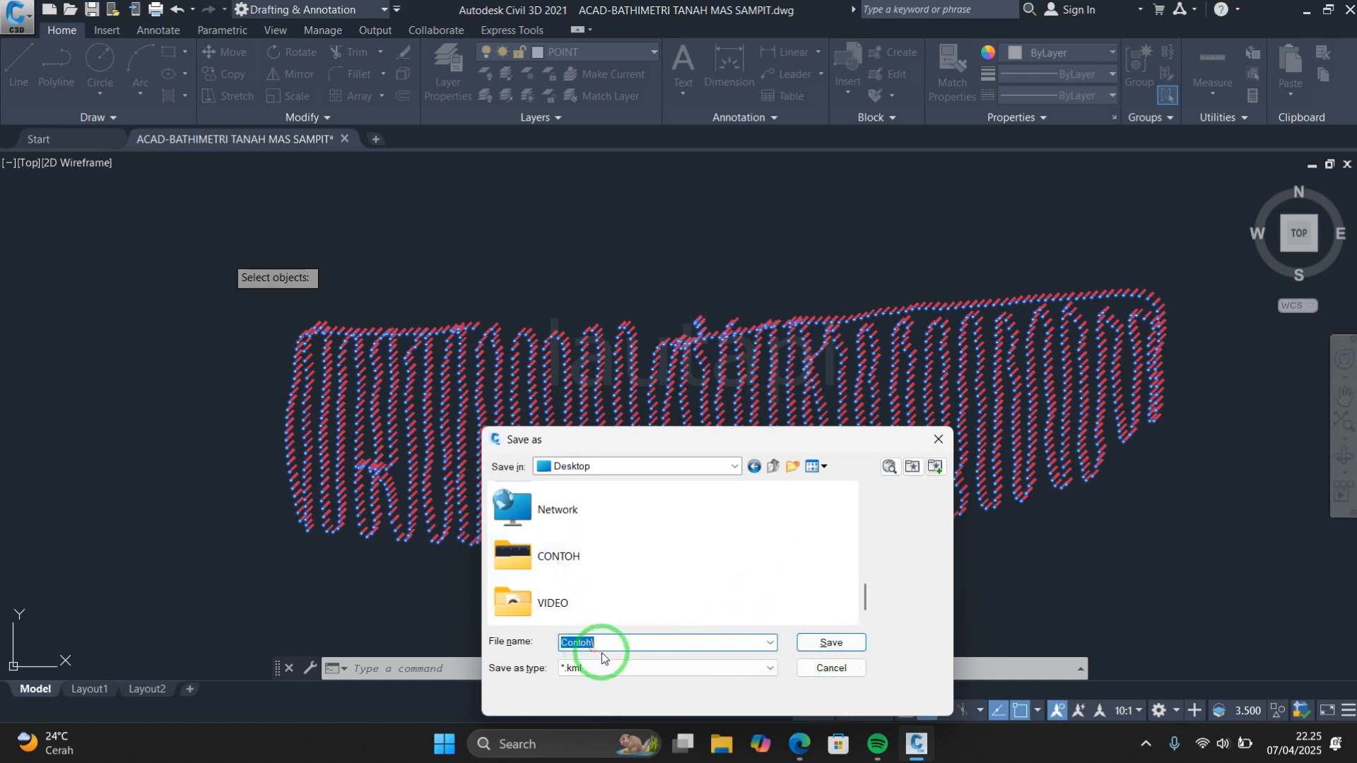
{"action": "type", "text": "aa"}
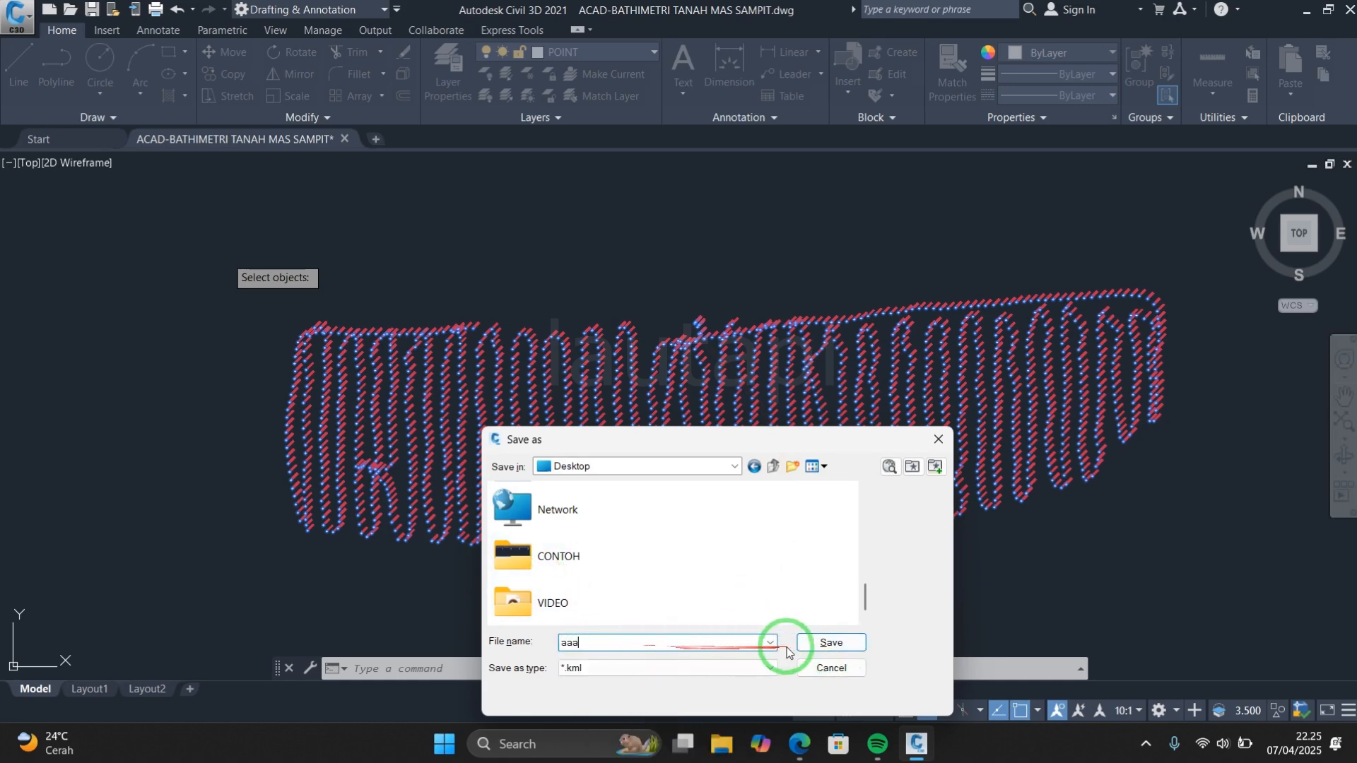
{"action": "type", "text": "a"}
{"action": "left_click", "coordinate": [827, 643]}
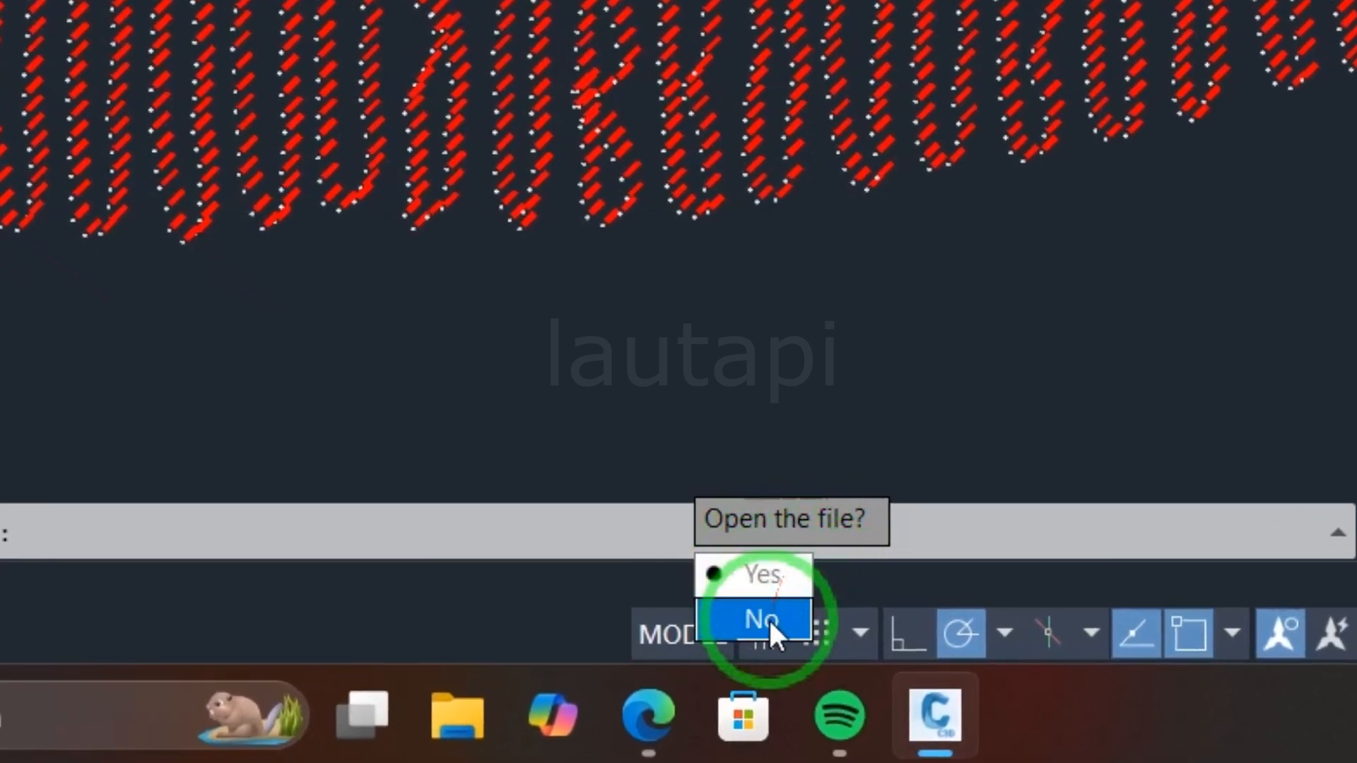
{"action": "left_click", "coordinate": [772, 620]}
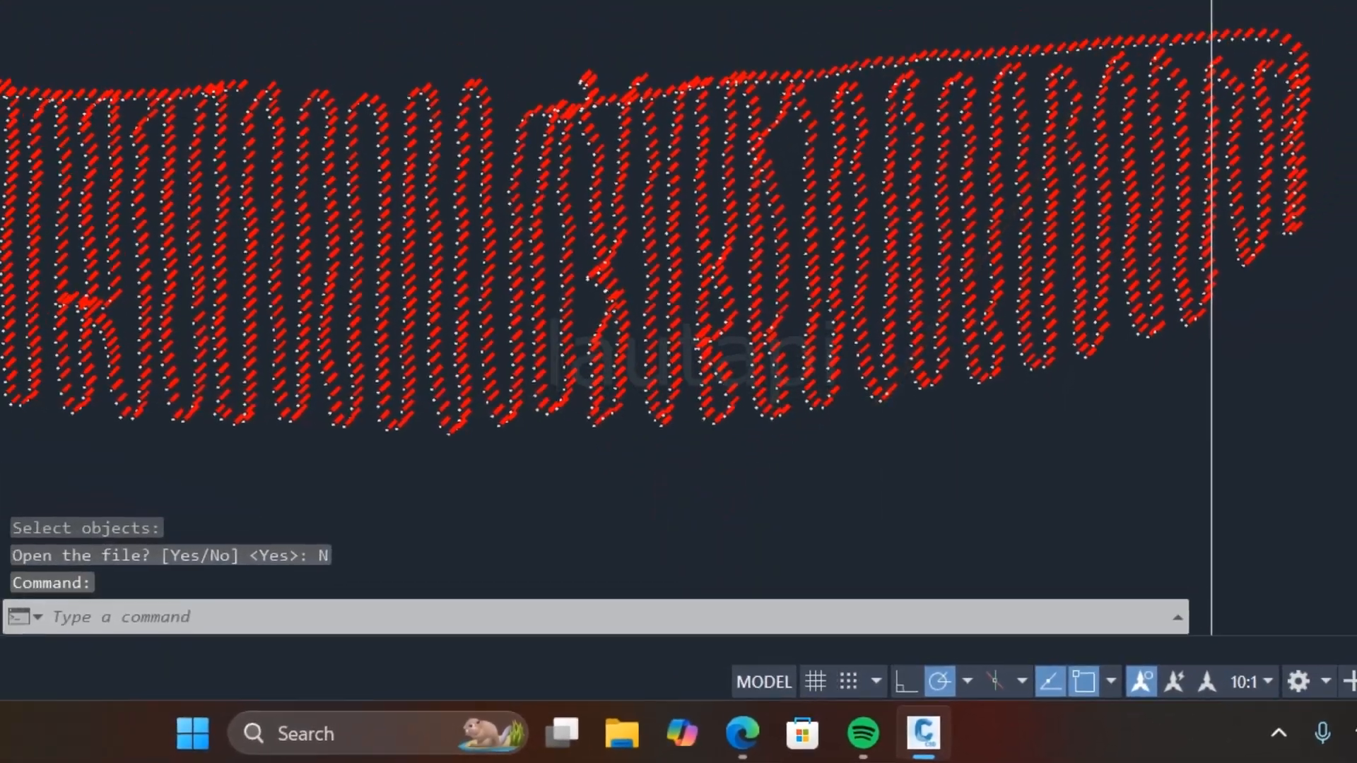
Minimize Civil 3D and open the exported aaa.kml file from the desktop in Google Earth Pro
{"action": "left_click", "coordinate": [1300, 14]}
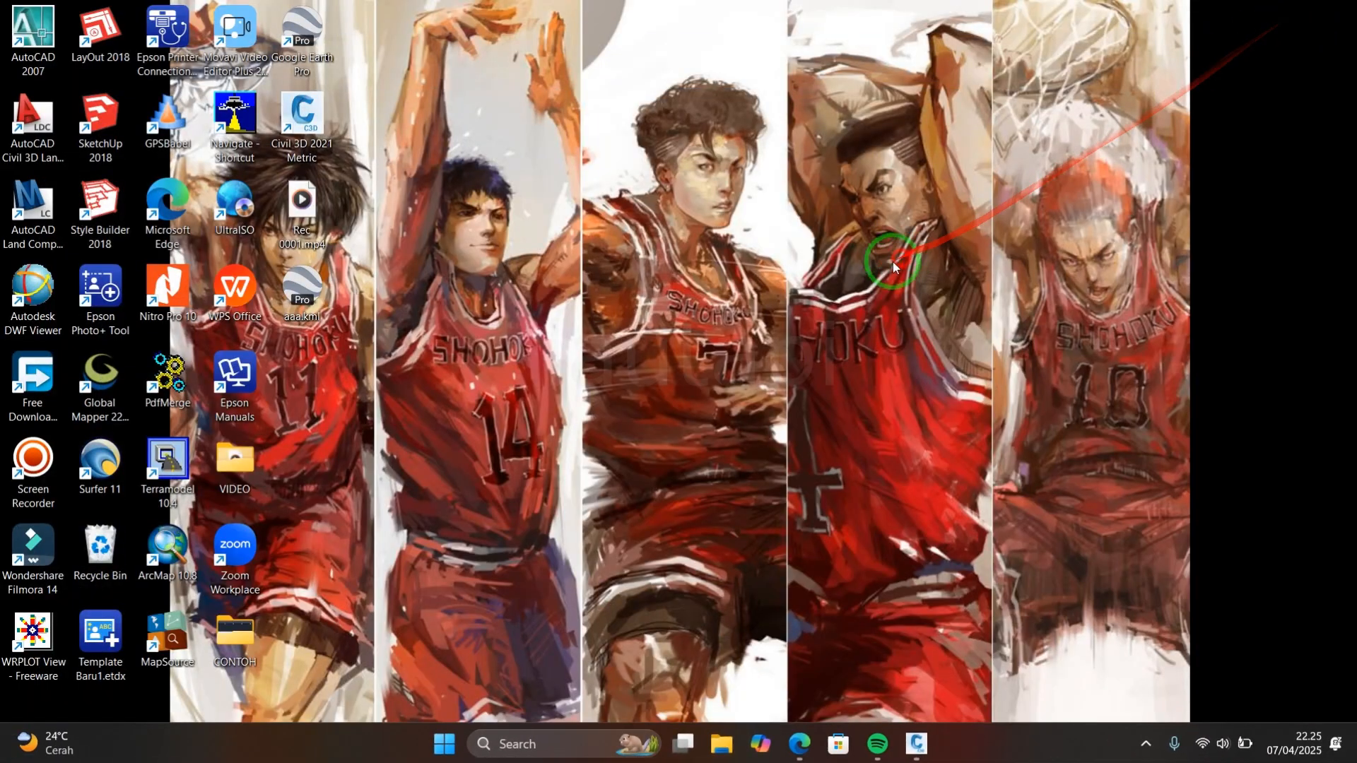
{"action": "left_click", "coordinate": [394, 396]}
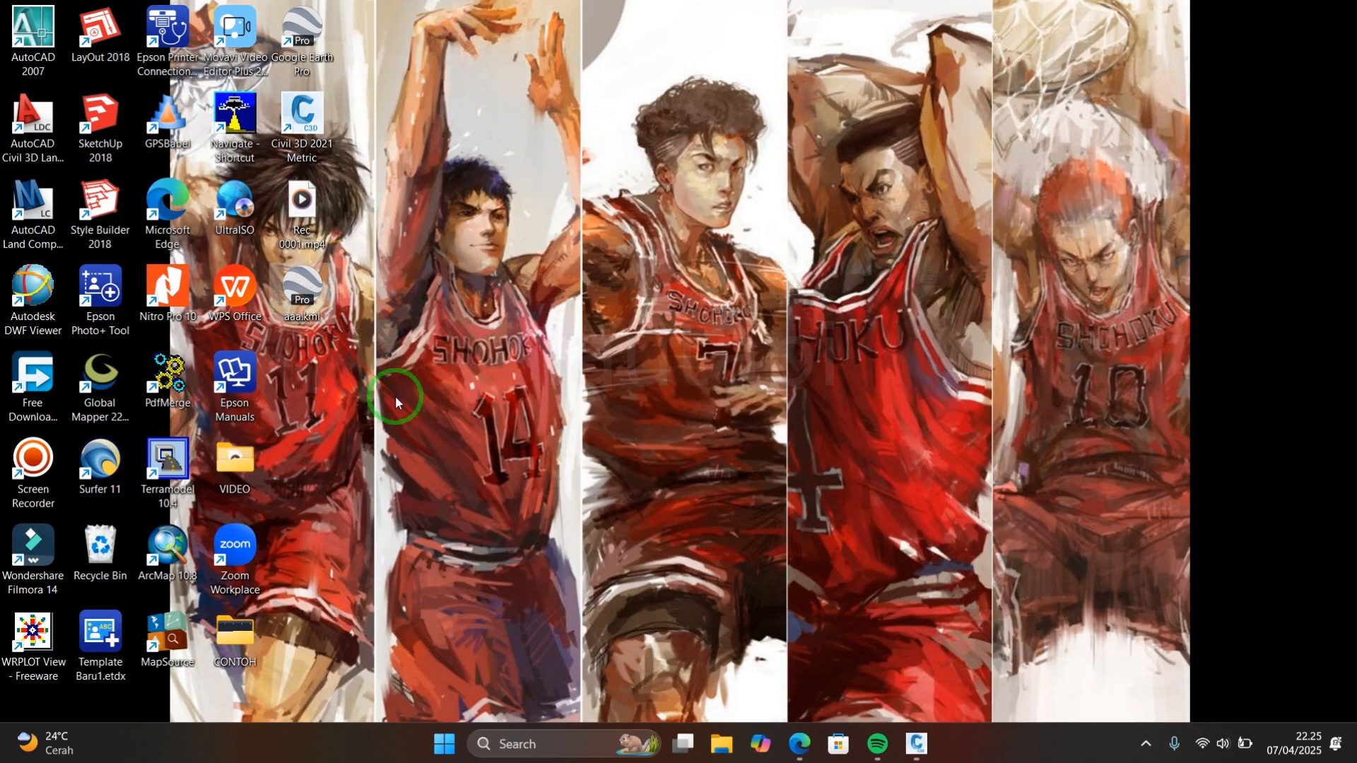
{"action": "left_click", "coordinate": [320, 297]}
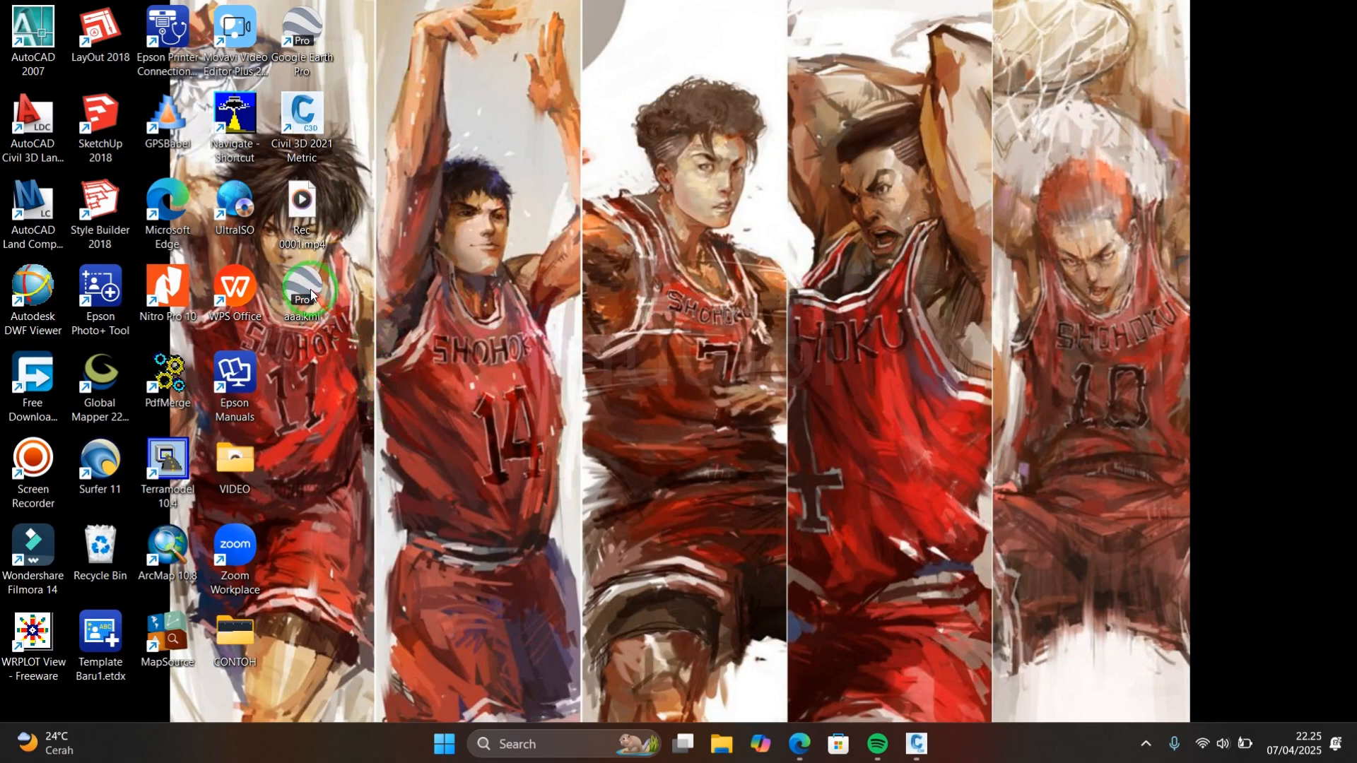
{"action": "double_click", "coordinate": [311, 289]}
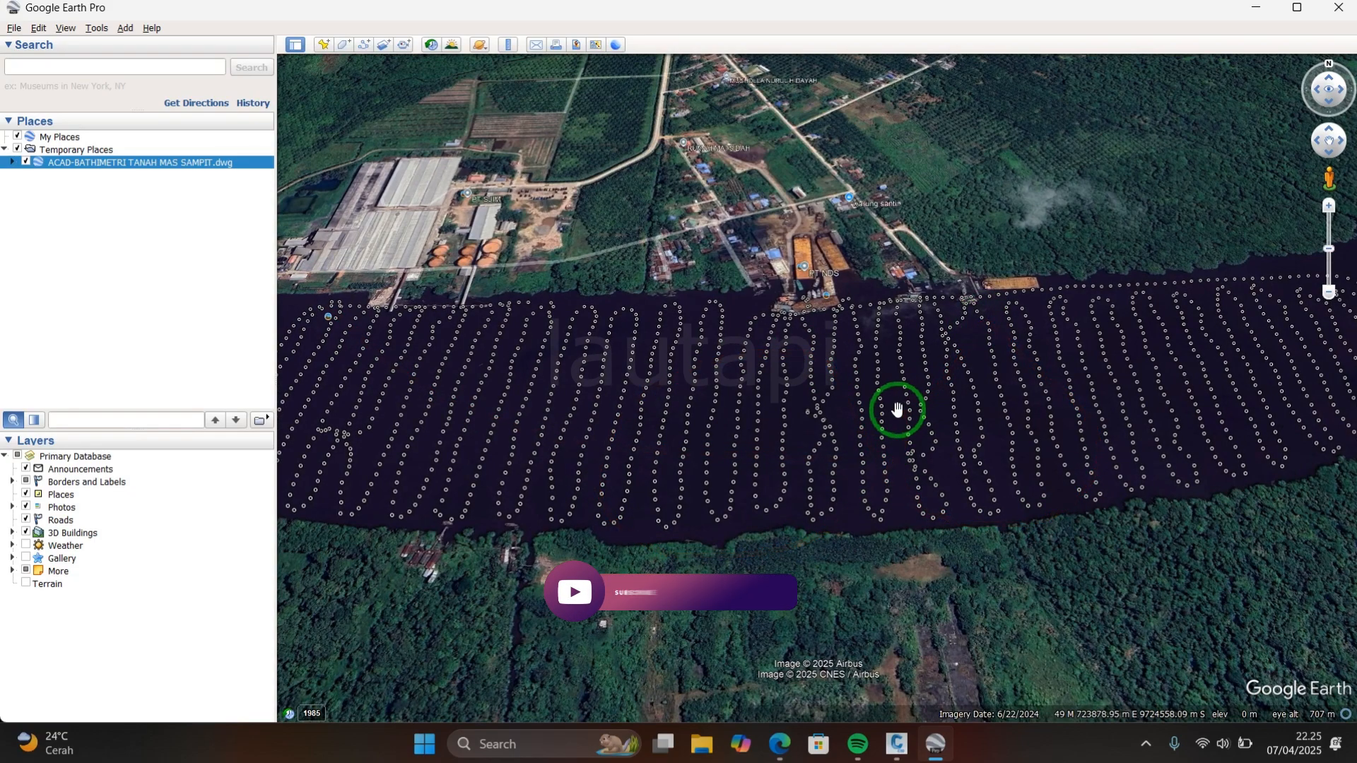
Examine the position of the exported bathymetry points along the river and its surroundings on the satellite imagery
{"action": "scroll", "coordinate": [897, 410], "scroll_direction": "down", "scroll_amount": 2}
{"action": "right_click_drag", "start_coordinate": [888, 389], "coordinate": [887, 247]}
{"action": "scroll", "coordinate": [860, 320], "scroll_direction": "down", "scroll_amount": 3}
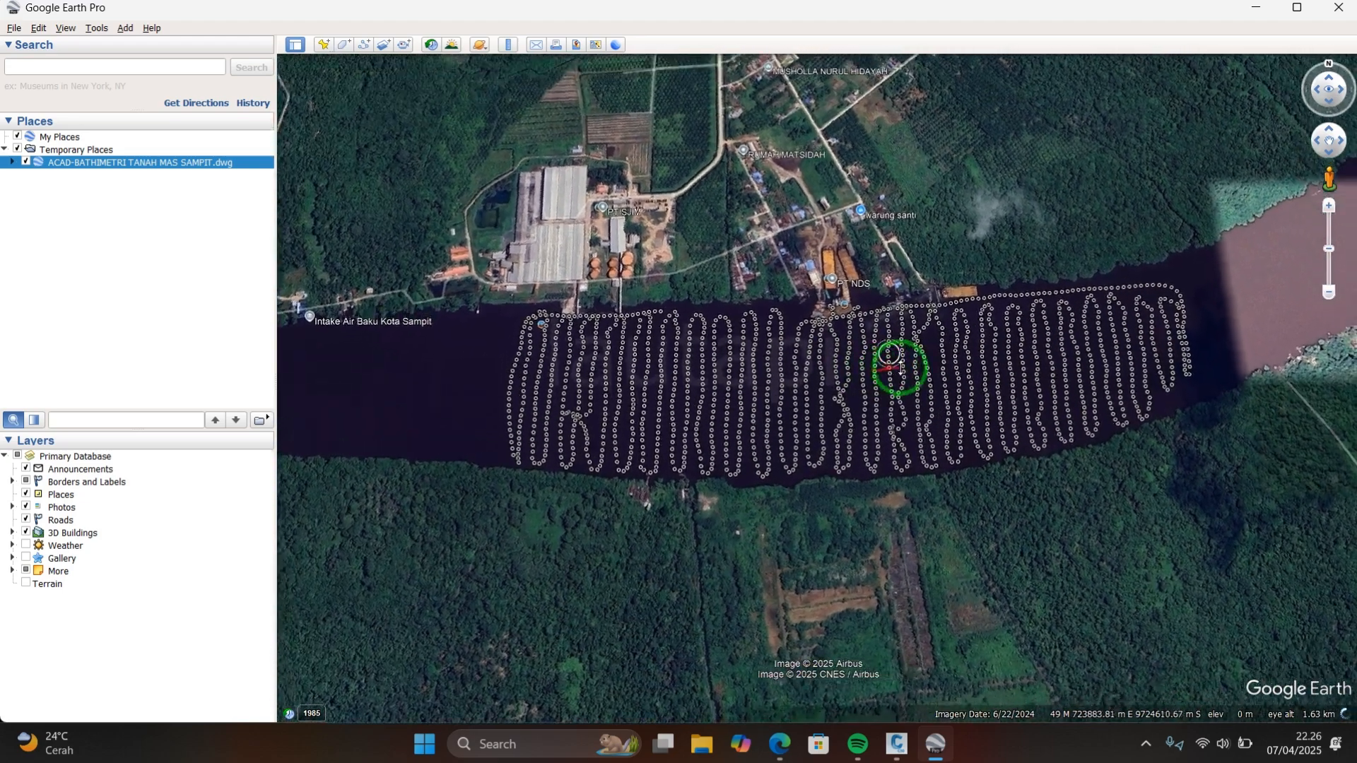
{"action": "right_click_drag", "start_coordinate": [900, 368], "coordinate": [907, 365]}
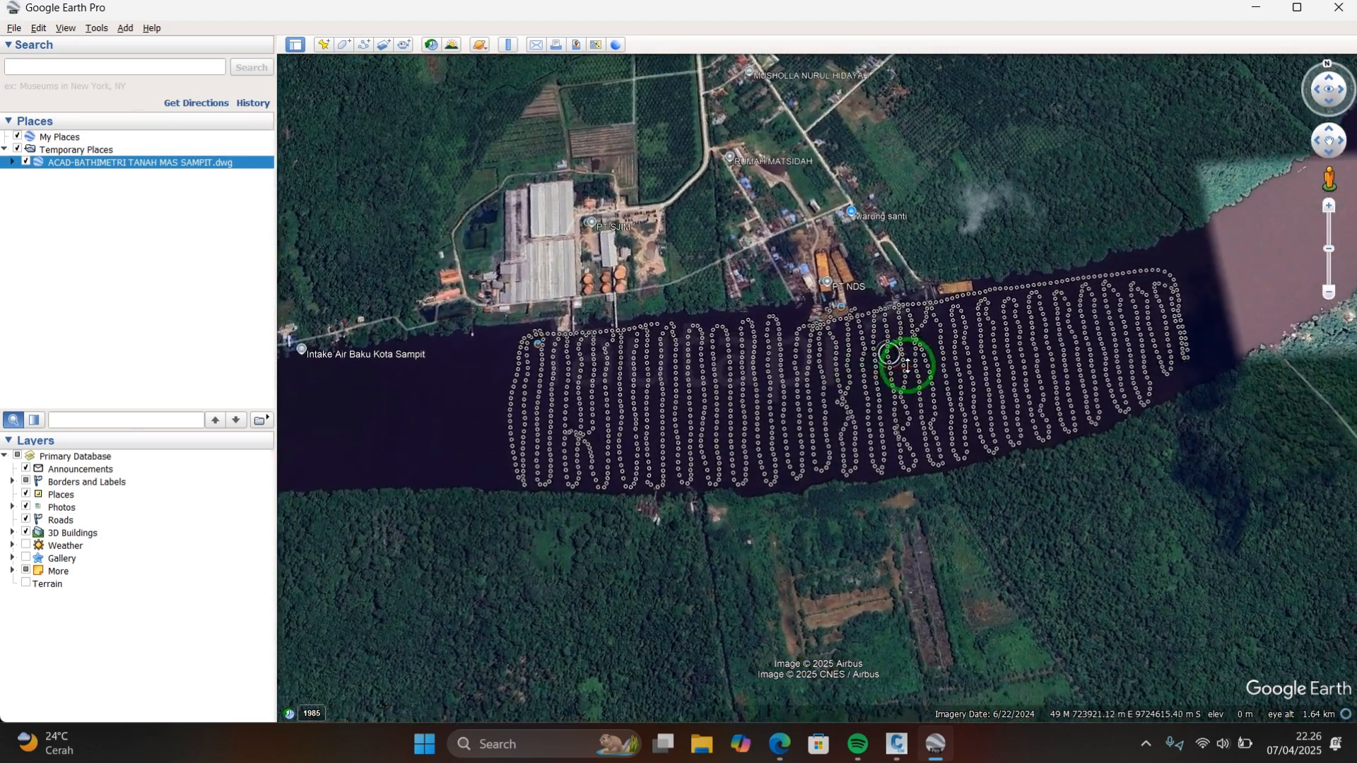
{"action": "scroll", "coordinate": [988, 384], "scroll_direction": "down", "scroll_amount": 3}
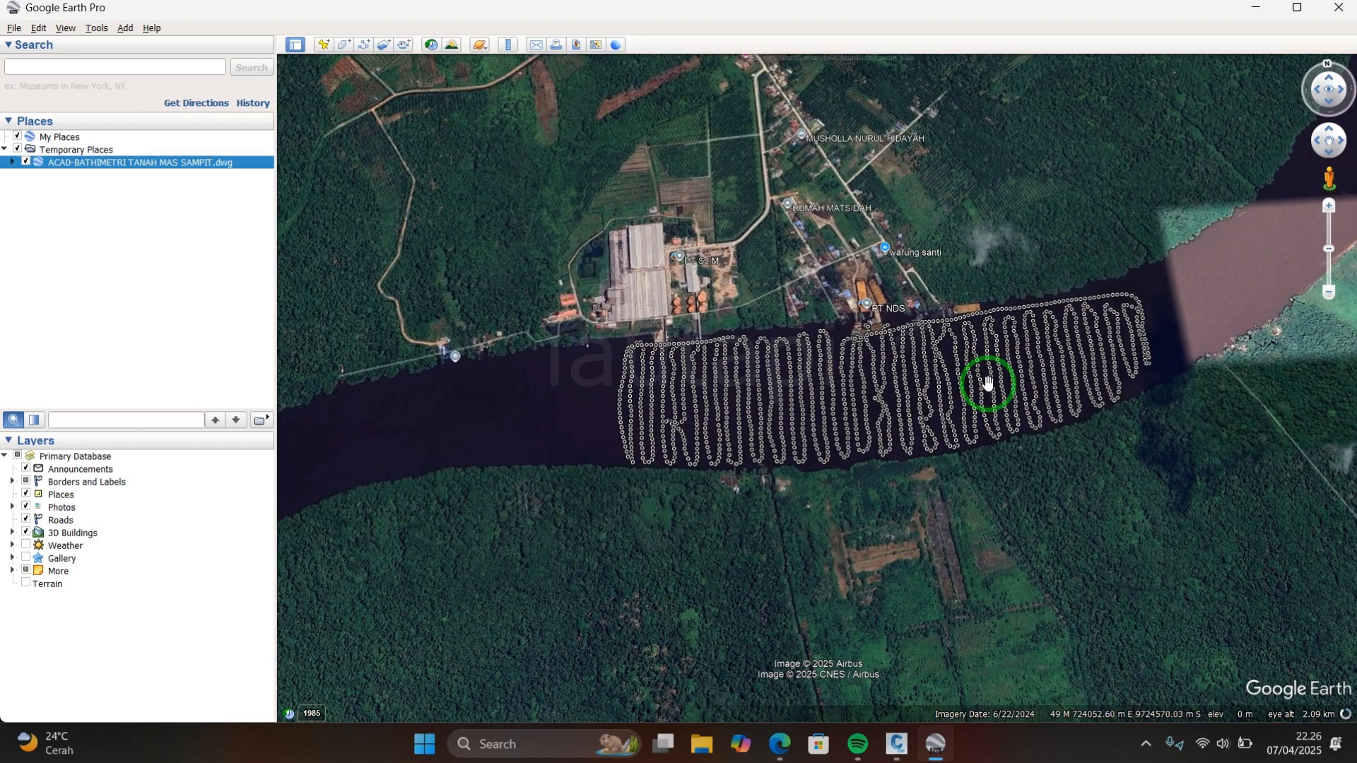
{"action": "left_click_drag", "start_coordinate": [944, 507], "coordinate": [870, 519]}
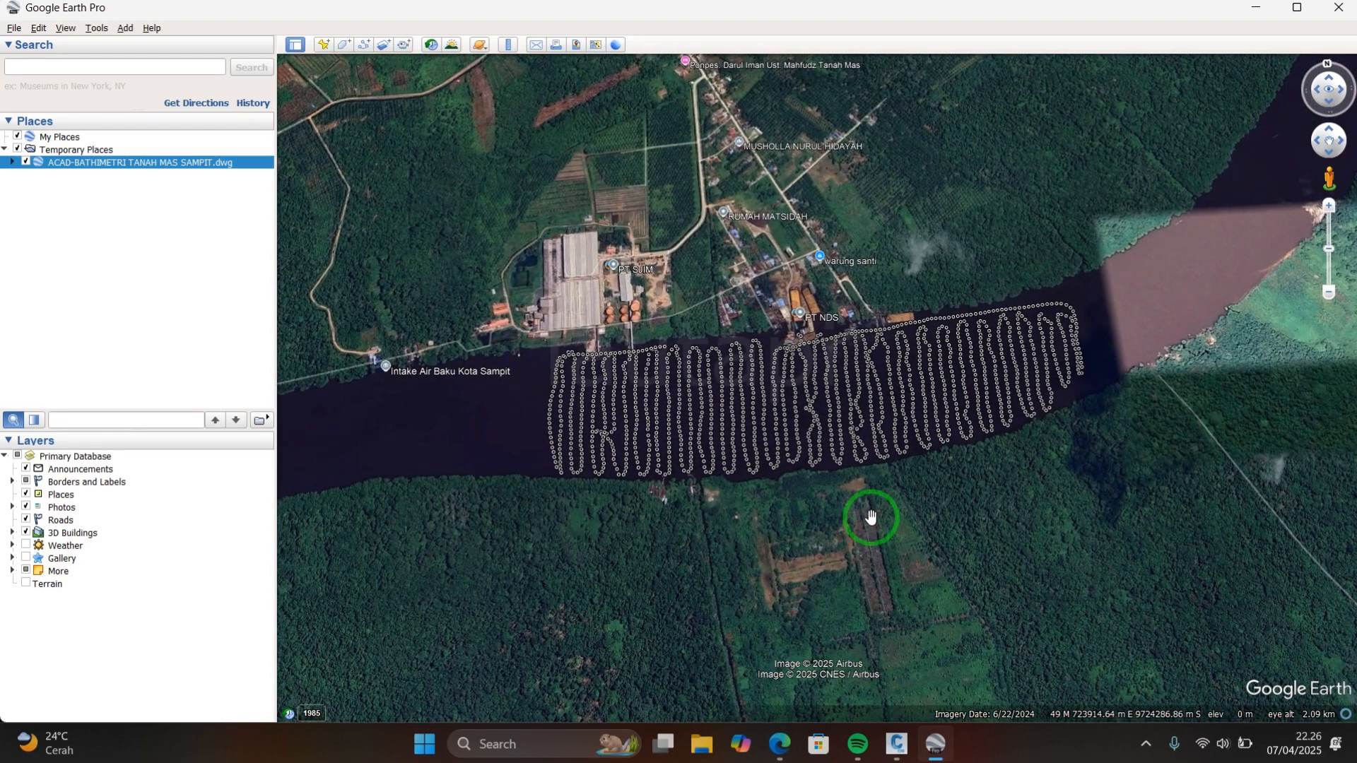
{"action": "scroll", "coordinate": [871, 518], "scroll_direction": "down", "scroll_amount": 4}
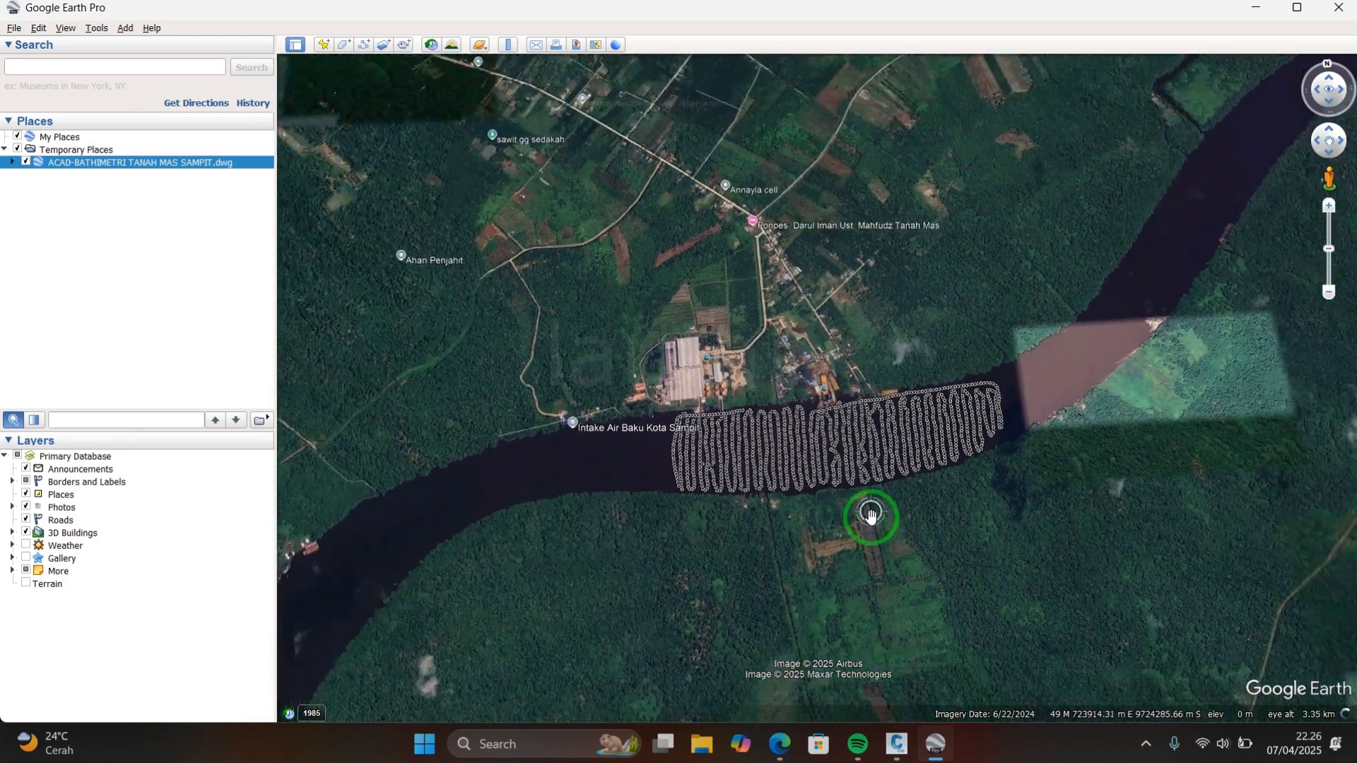